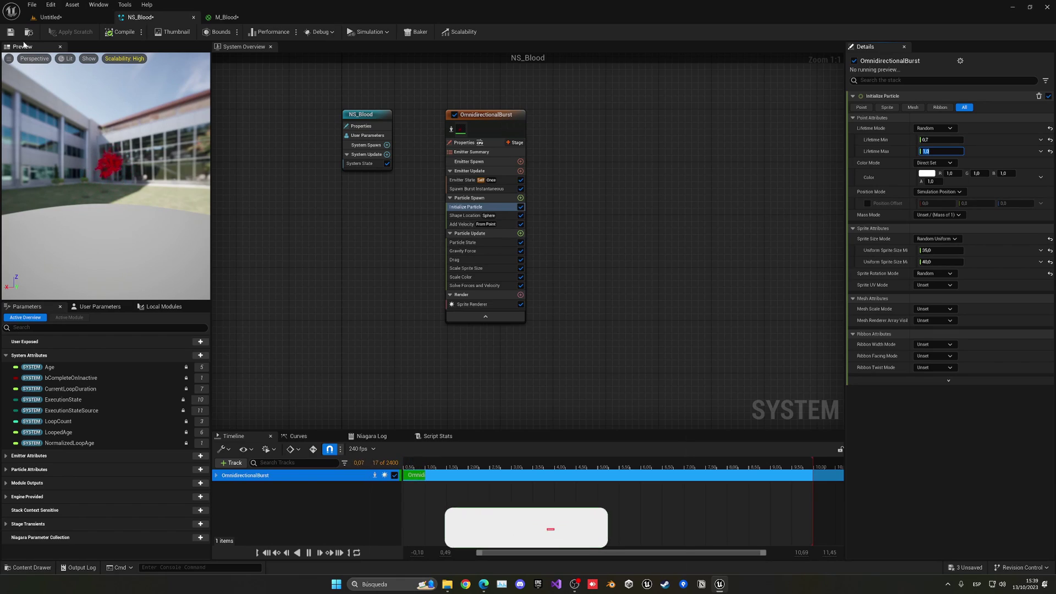
Step: Save the NS_Blood particle system, return to the untitled level and save there
key("ctrl+s")
left_click(55, 18)
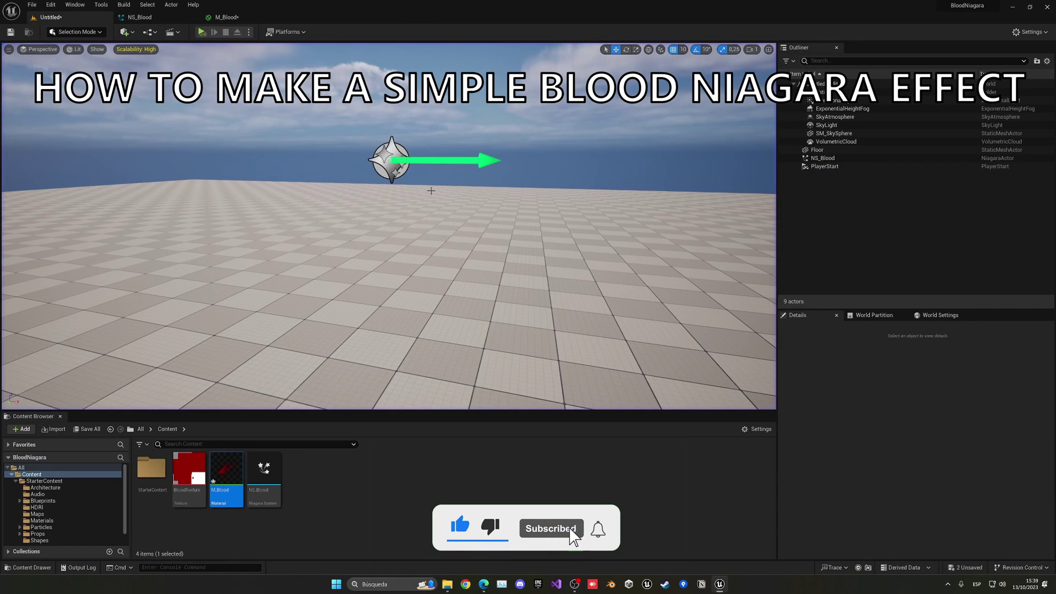
key("ctrl+s")
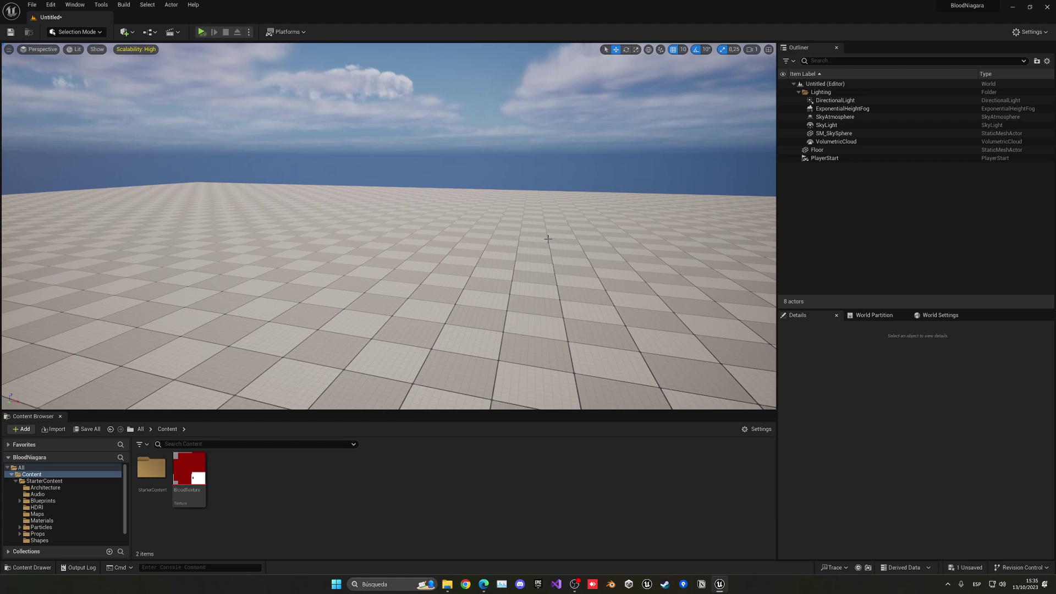
Step: Open the BloodTexture asset to examine its splatter image and transparency, and close it
double_click(189, 474)
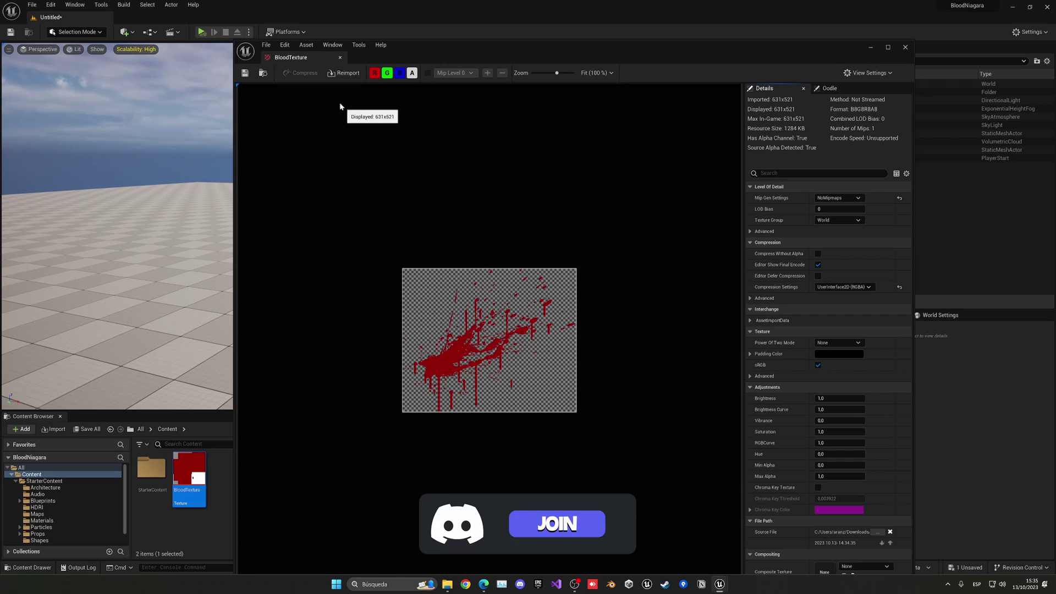
left_click(340, 57)
left_click(261, 502)
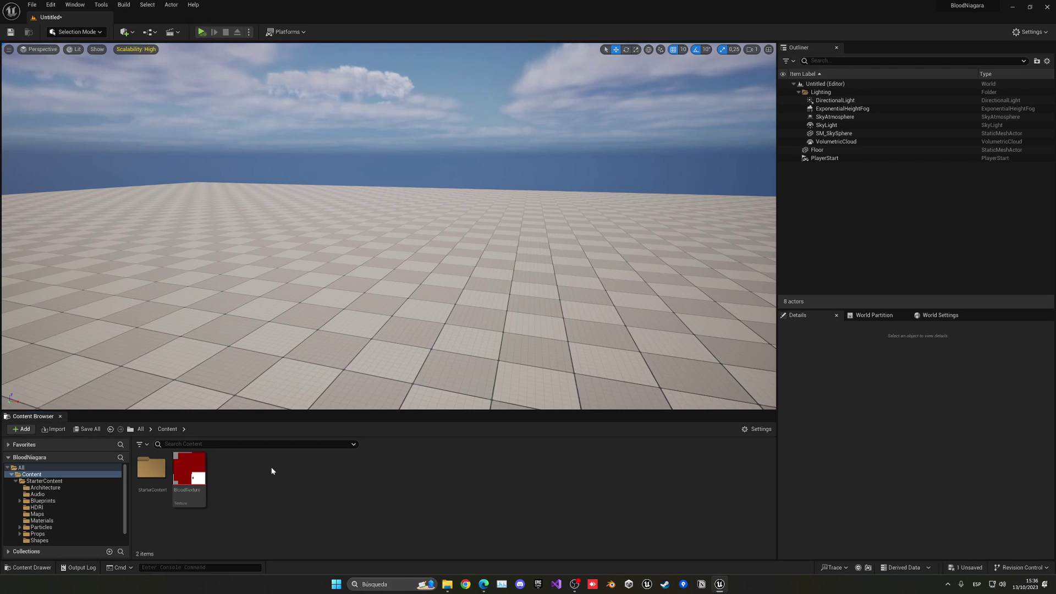
Step: Create a material from BloodTexture, name it M_Blood and open it for editing
right_click(189, 470)
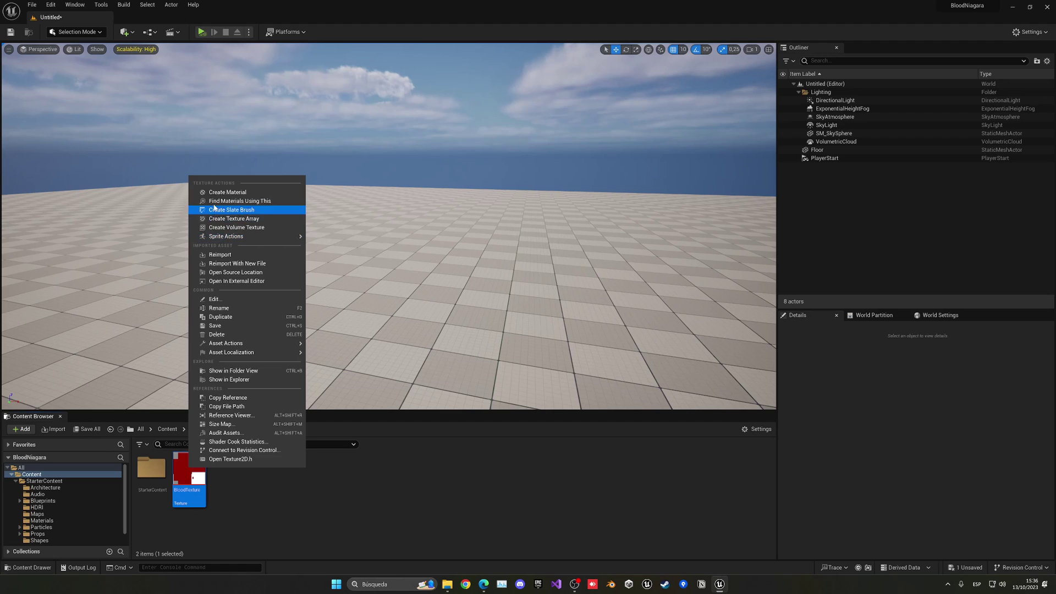
left_click(227, 192)
type("M")
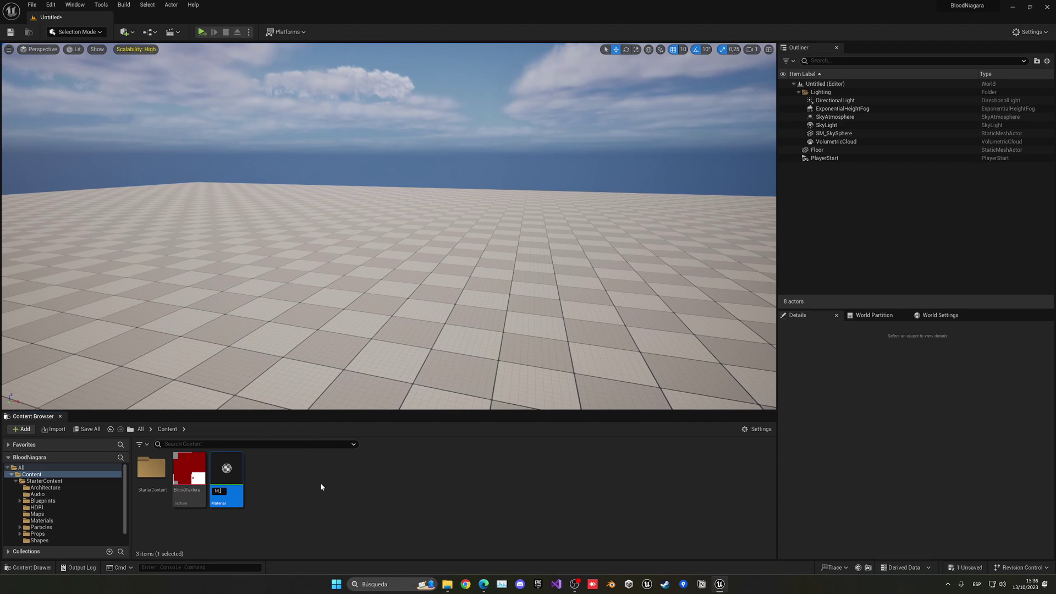
type("_Blood")
key("Return")
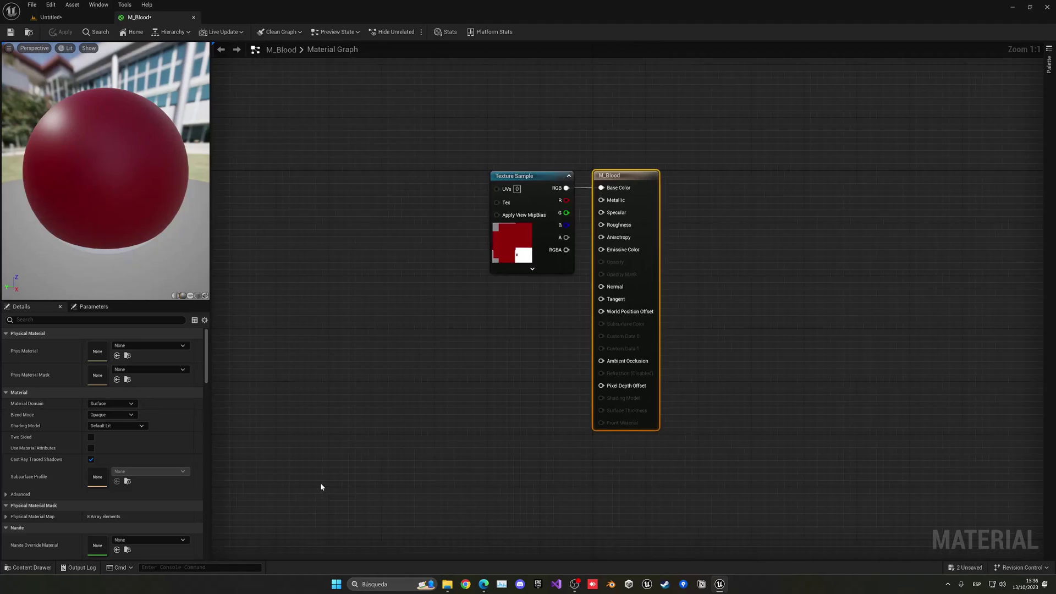
Step: Move the Texture Sample node farther from the M_Blood output node and check the material on the preview sphere
left_click_drag(523, 246, 455, 246)
left_click(452, 296)
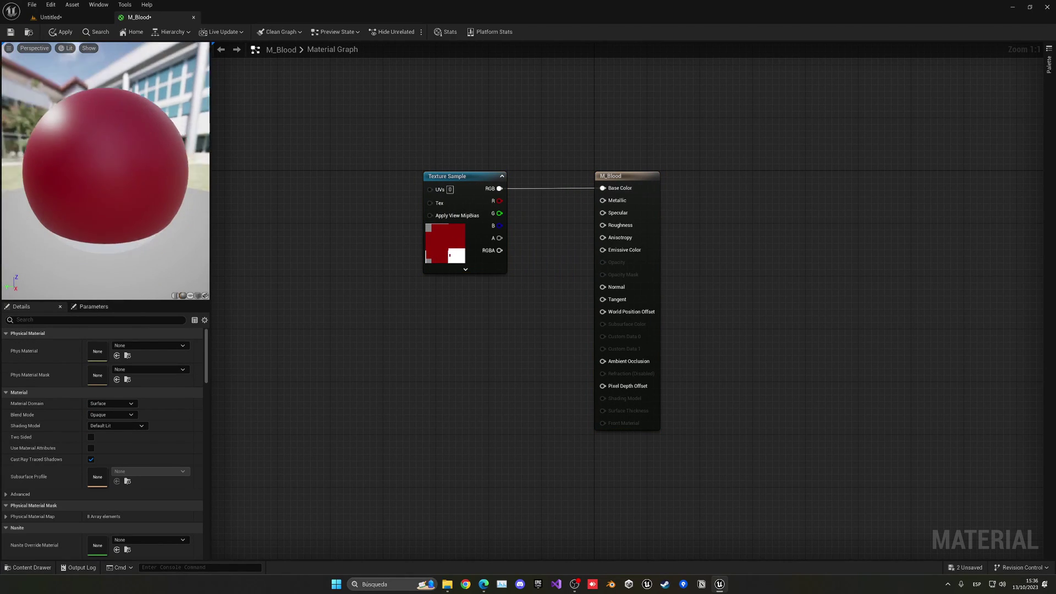
left_click_drag(105, 170, 165, 176)
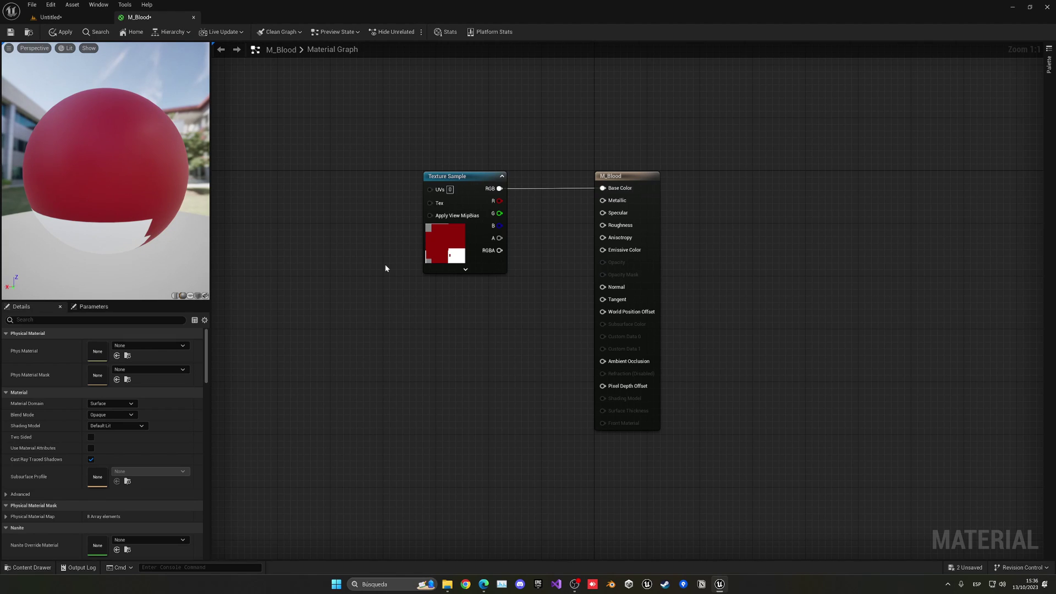
Step: Set the material's Blend Mode to Translucent and connect the Texture Sample's alpha output to Opacity
left_click(97, 415)
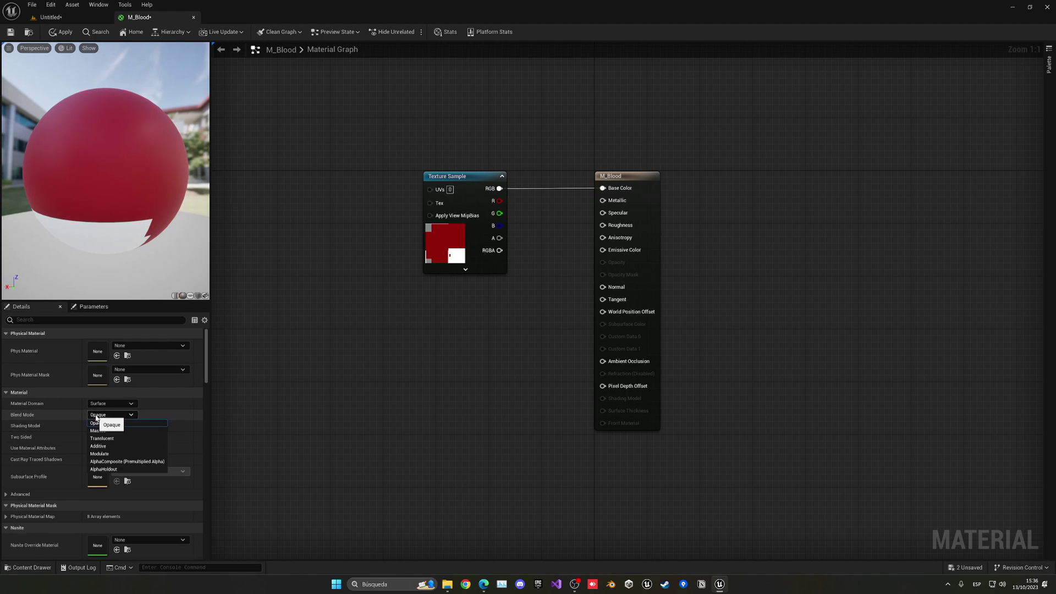
left_click(116, 438)
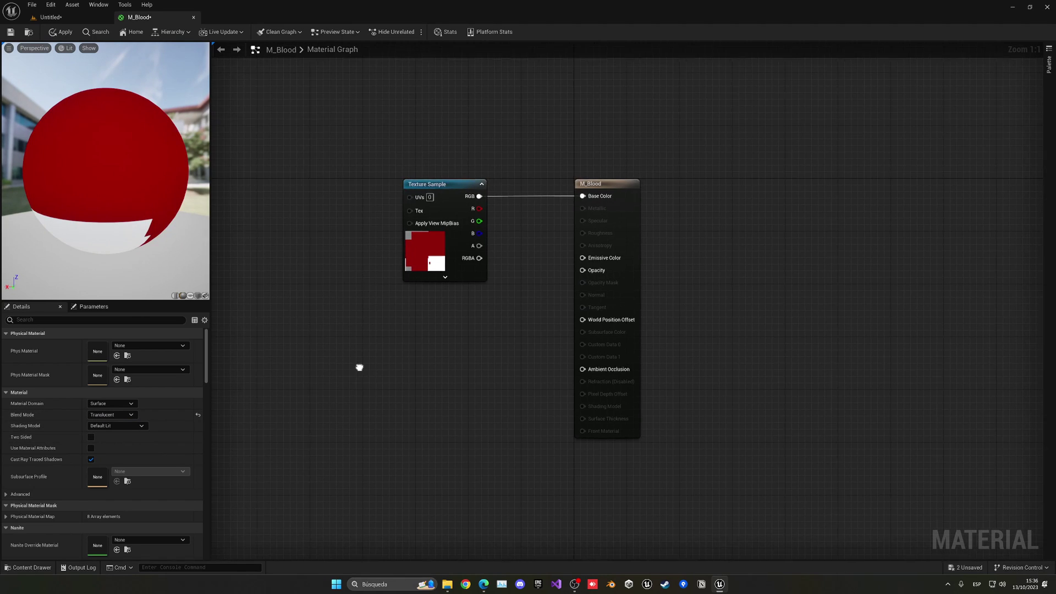
left_click_drag(473, 246, 576, 271)
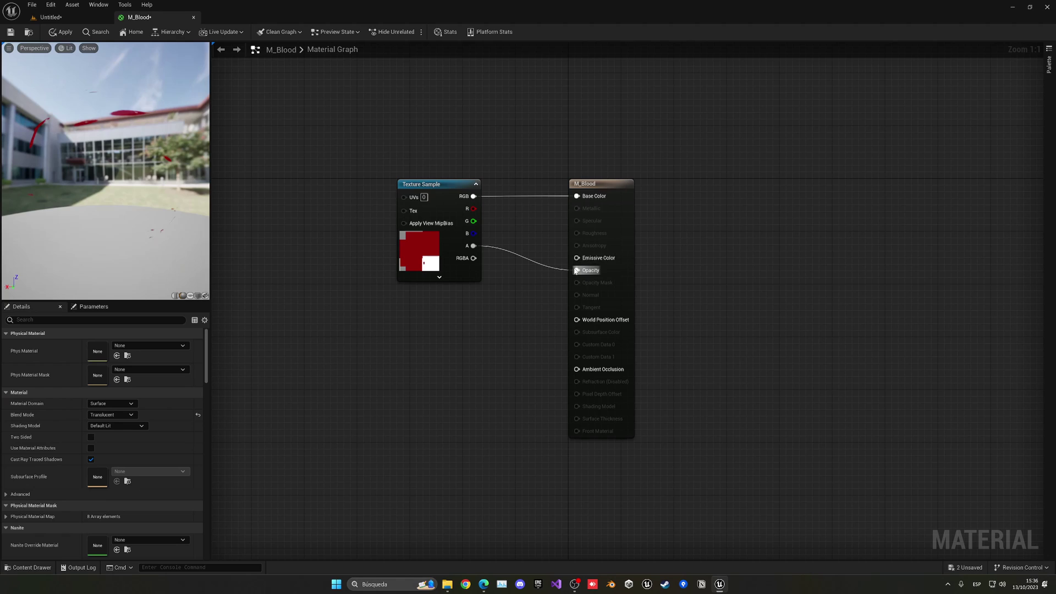
left_click_drag(129, 225, 173, 218)
left_click_drag(127, 181, 165, 126)
scroll(127, 180, "up", 3)
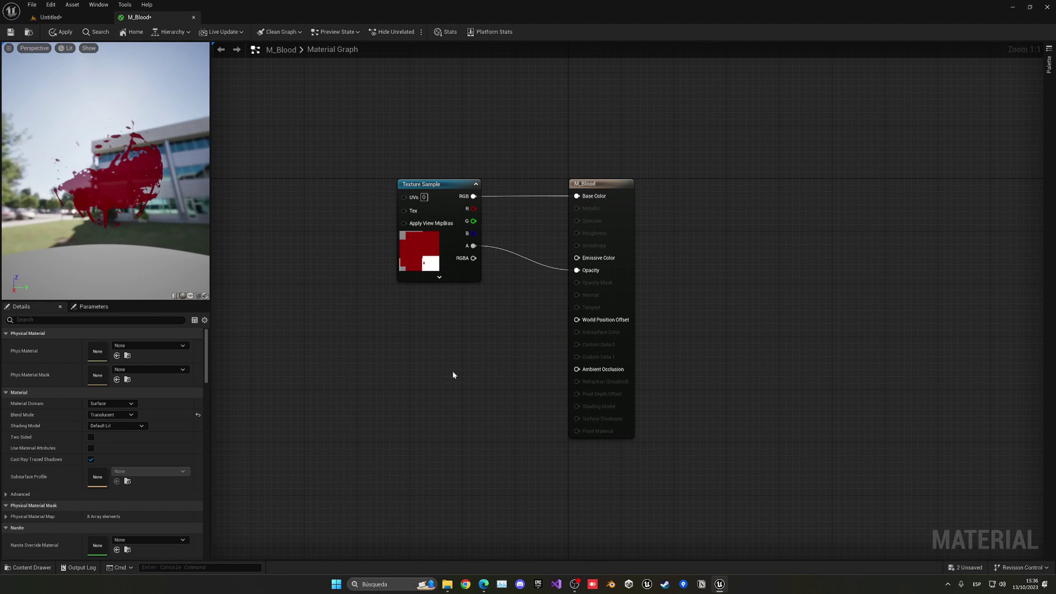
Step: Apply and save the changes to the M_Blood material and close its editor
right_click_drag(471, 384, 462, 356)
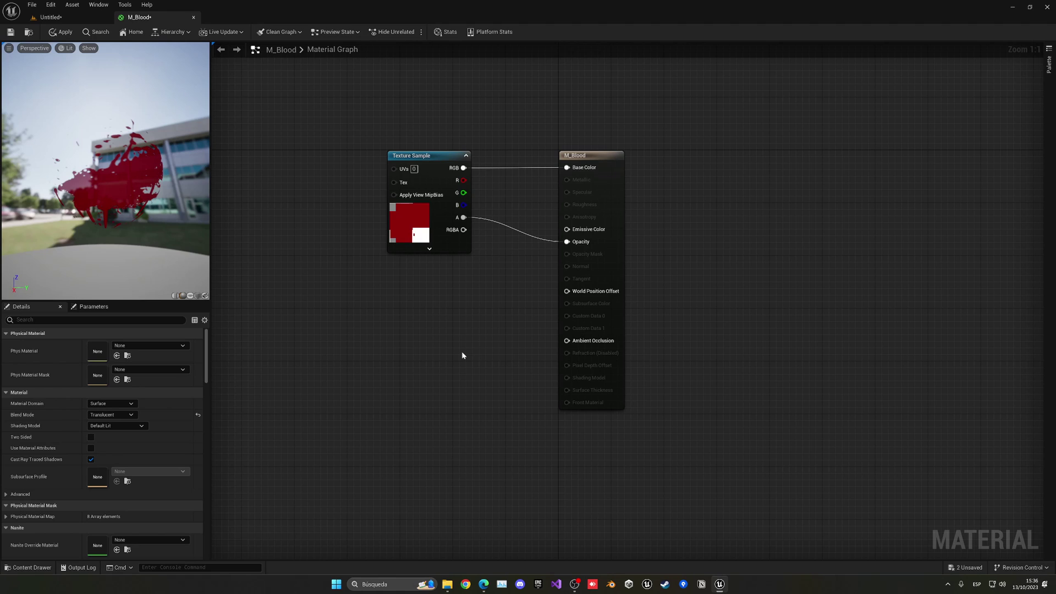
left_click(64, 32)
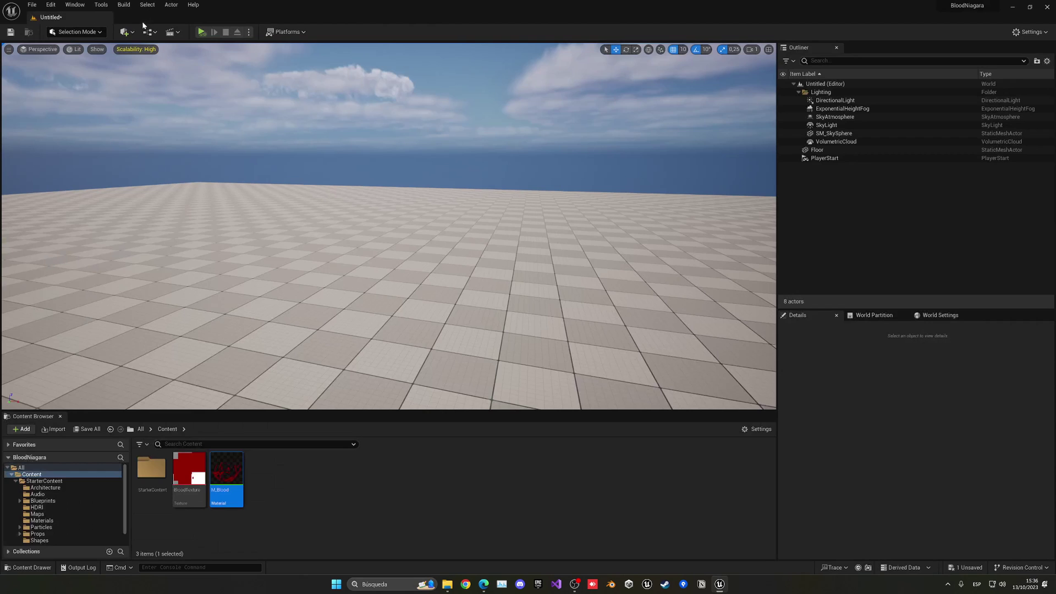
left_click(194, 17)
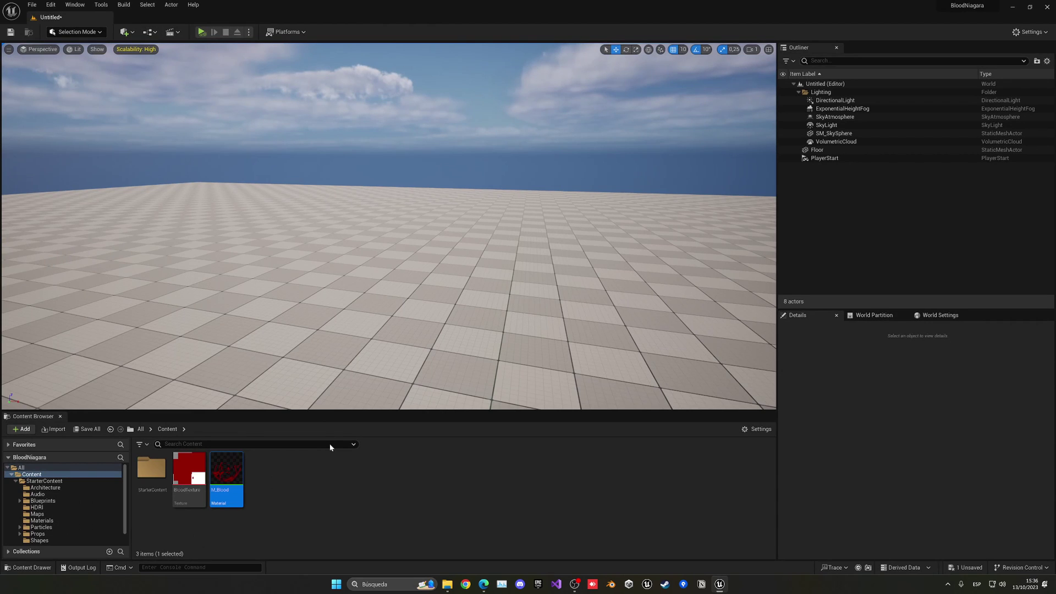
Step: Create a Niagara System from the Omnidirectional Burst emitter template, name it NS_Blood and open it for editing
left_click(291, 479)
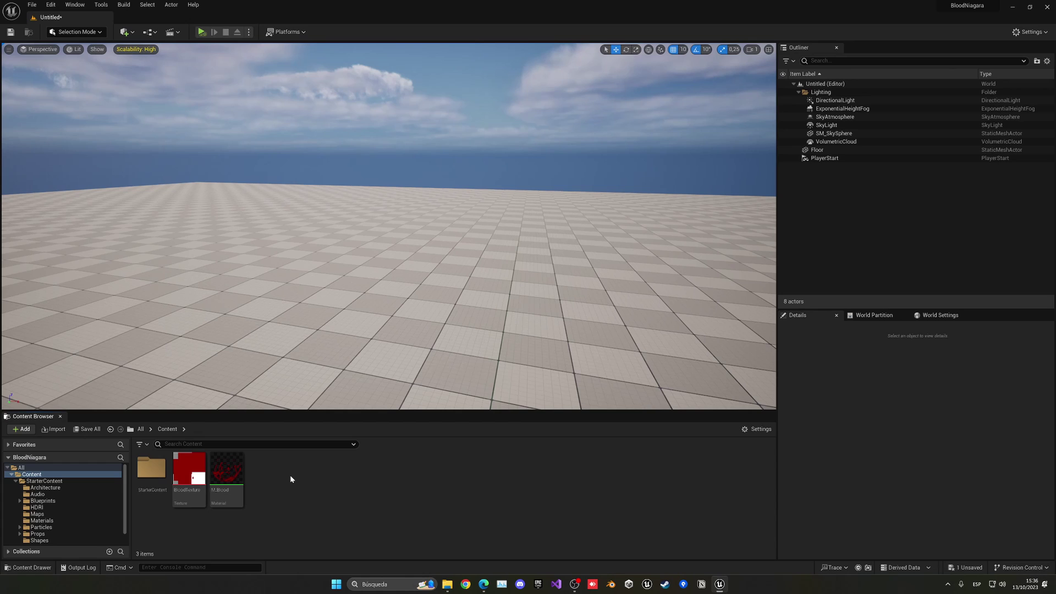
right_click(291, 479)
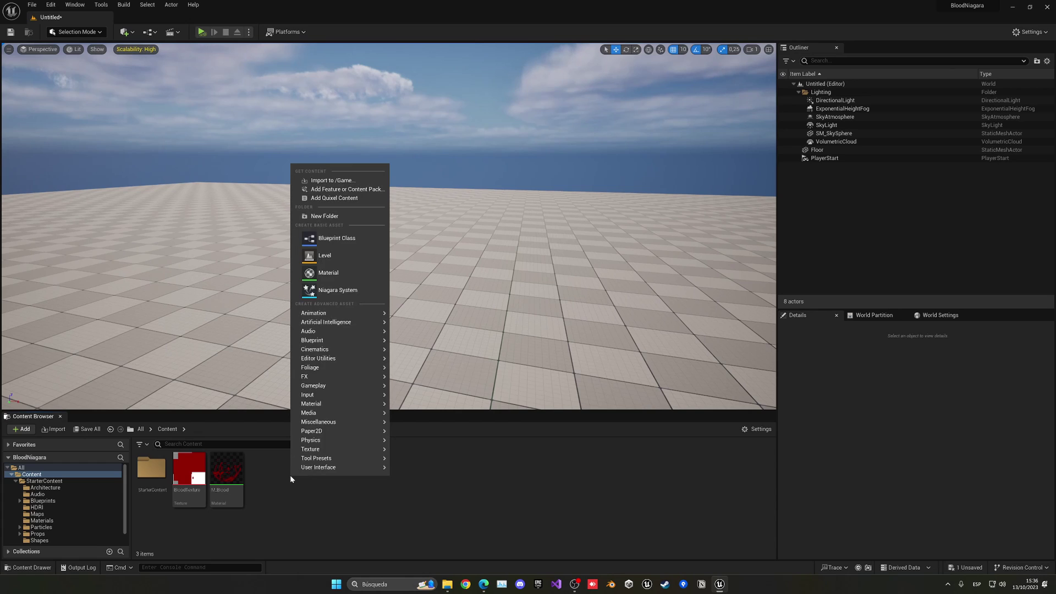
left_click(340, 289)
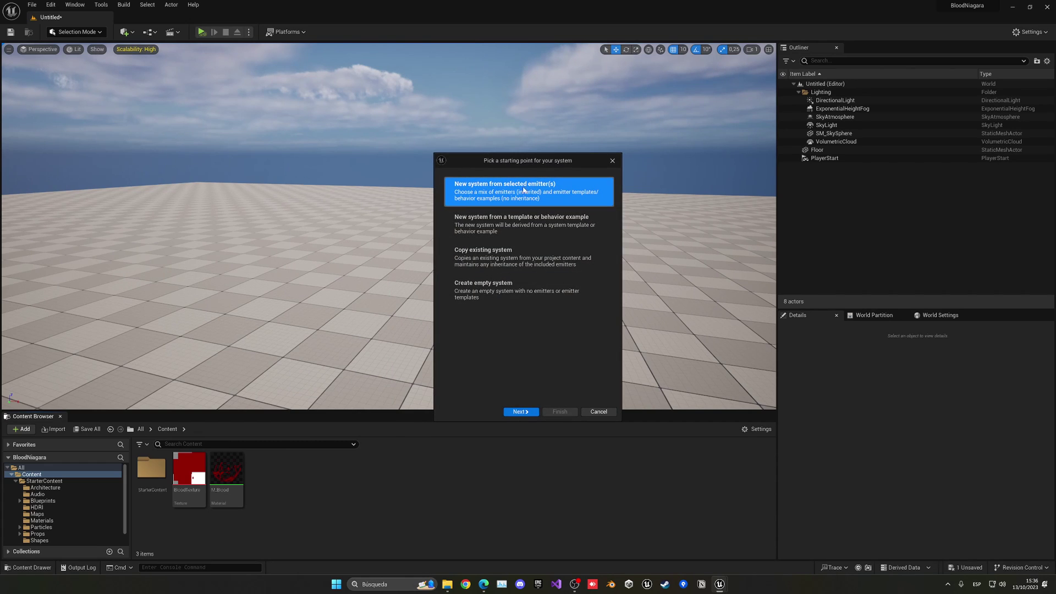
left_click(520, 412)
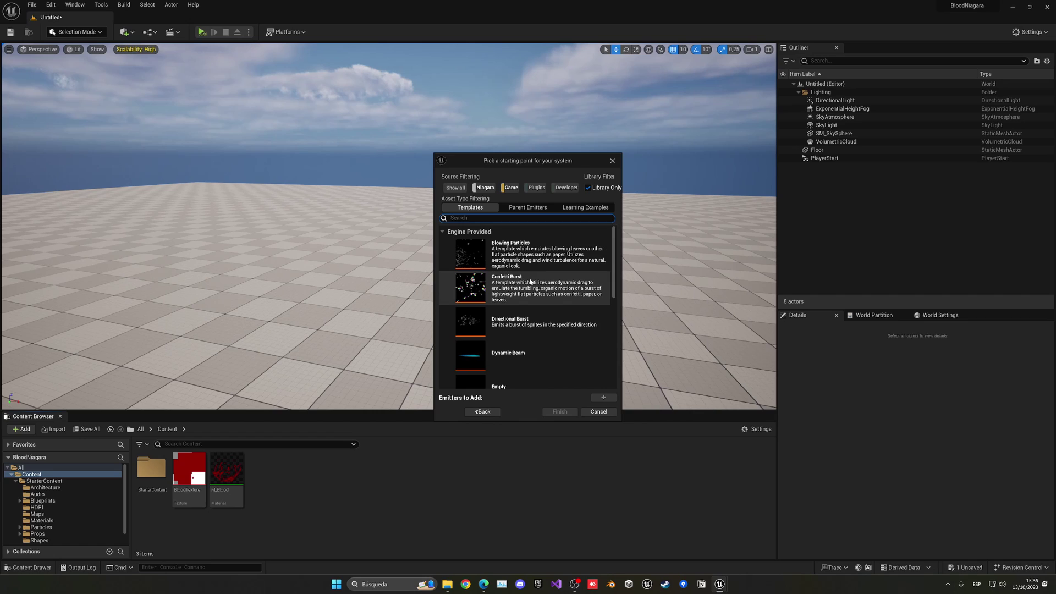
scroll(530, 281, "down", 2)
scroll(529, 281, "down", 5)
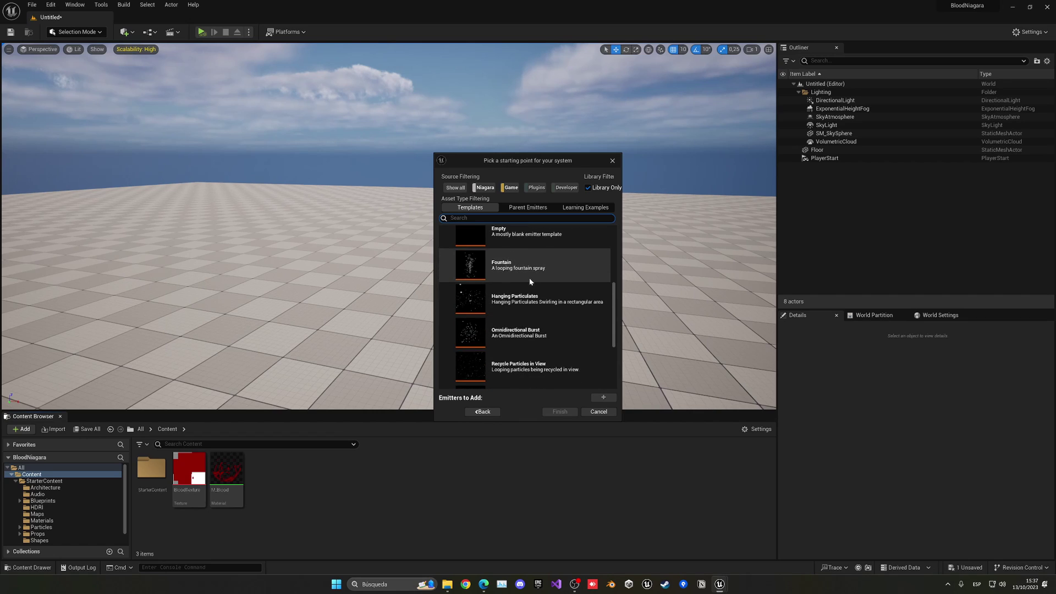
left_click(503, 268)
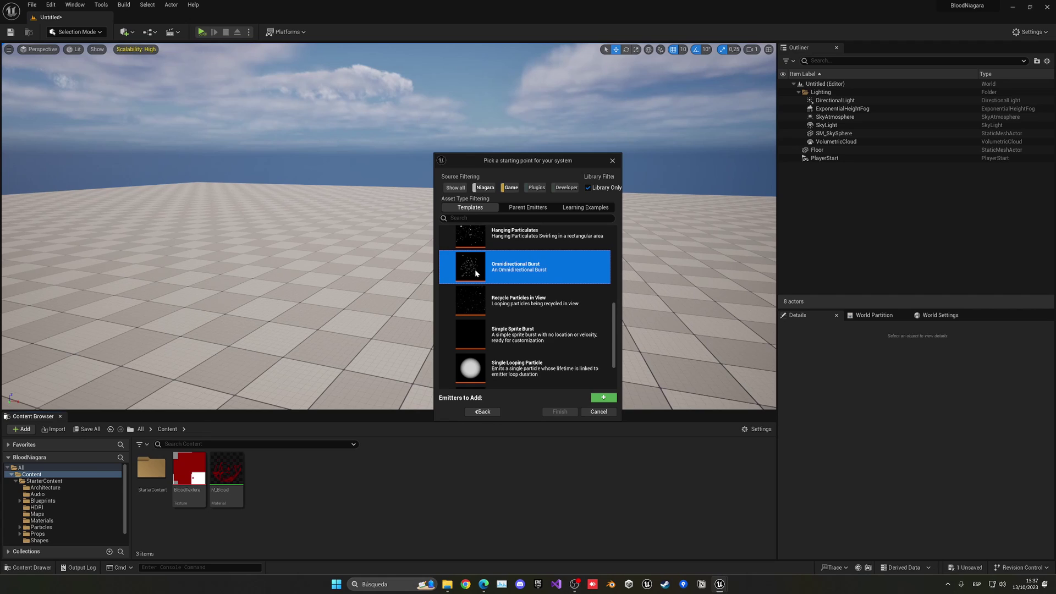
left_click(611, 398)
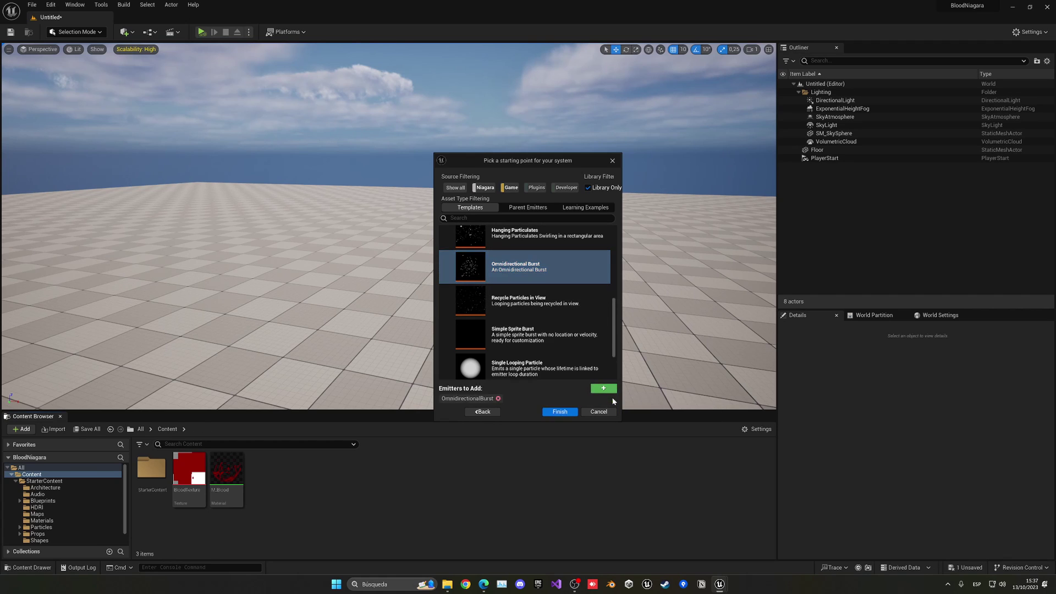
left_click(558, 412)
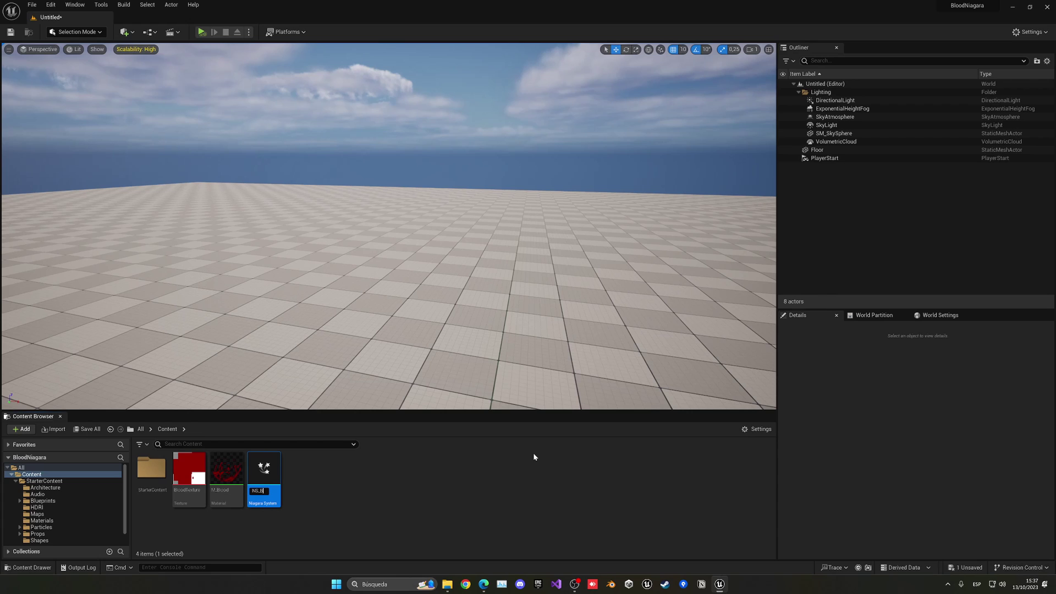
key("Return")
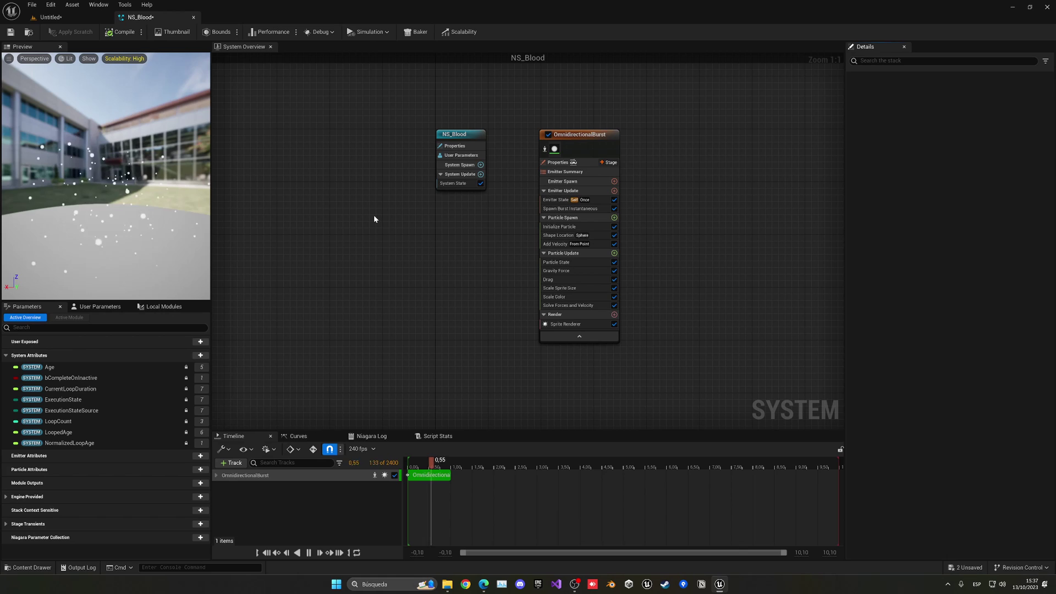
Step: Assign the M_Blood material to the Sprite Renderer of the OmnidirectionalBurst emitter
right_click_drag(444, 256, 391, 263)
left_click(511, 330)
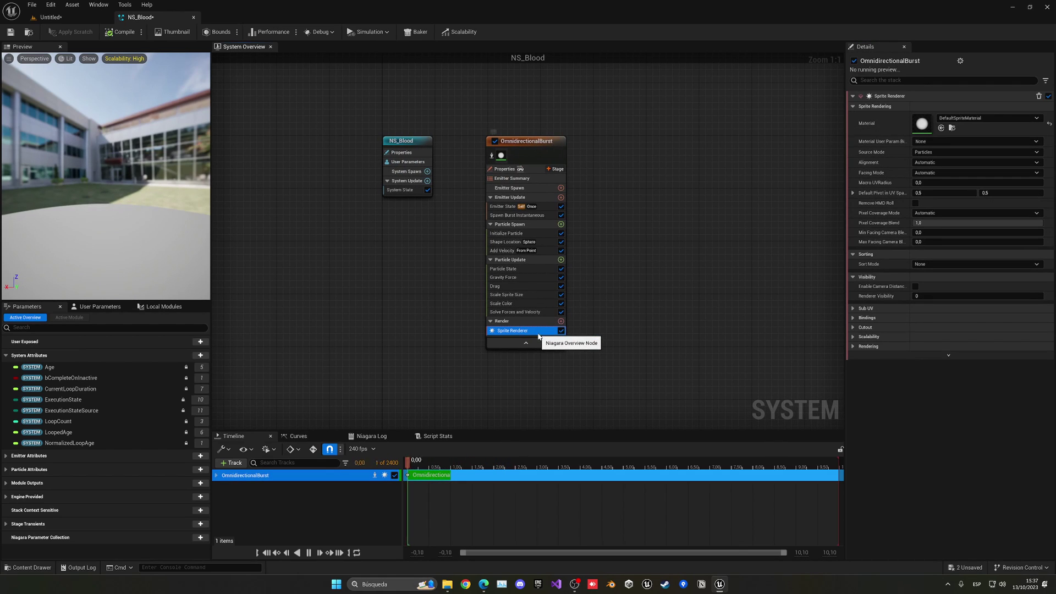
left_click(958, 118)
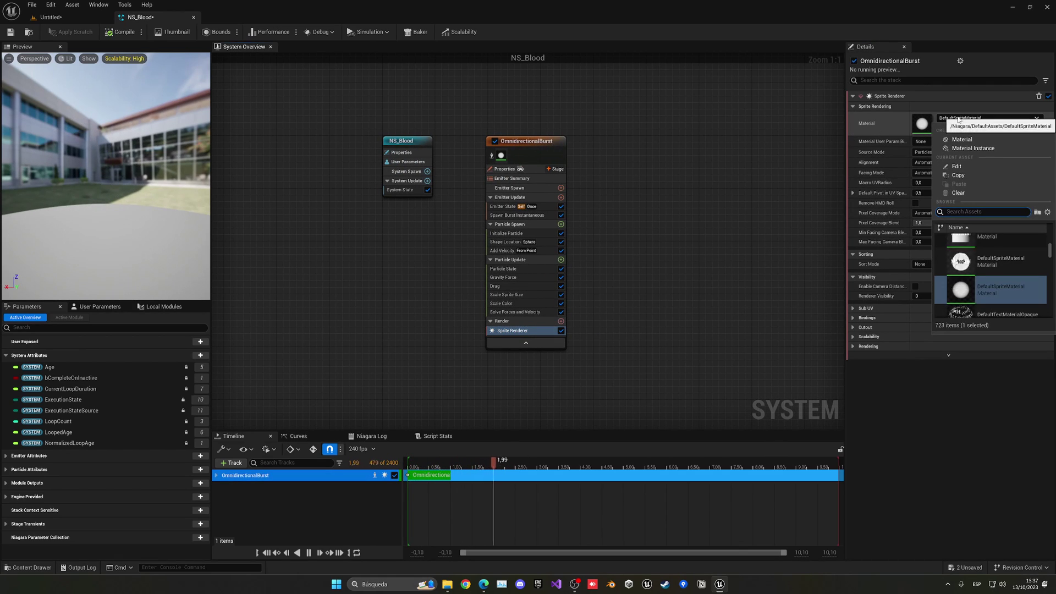
type("blood")
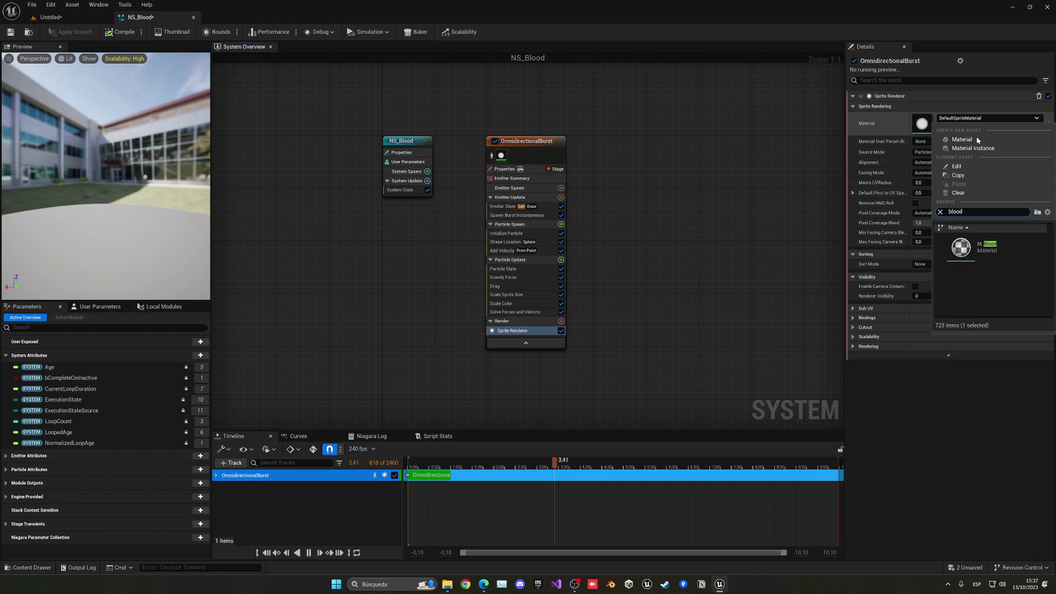
key("Return")
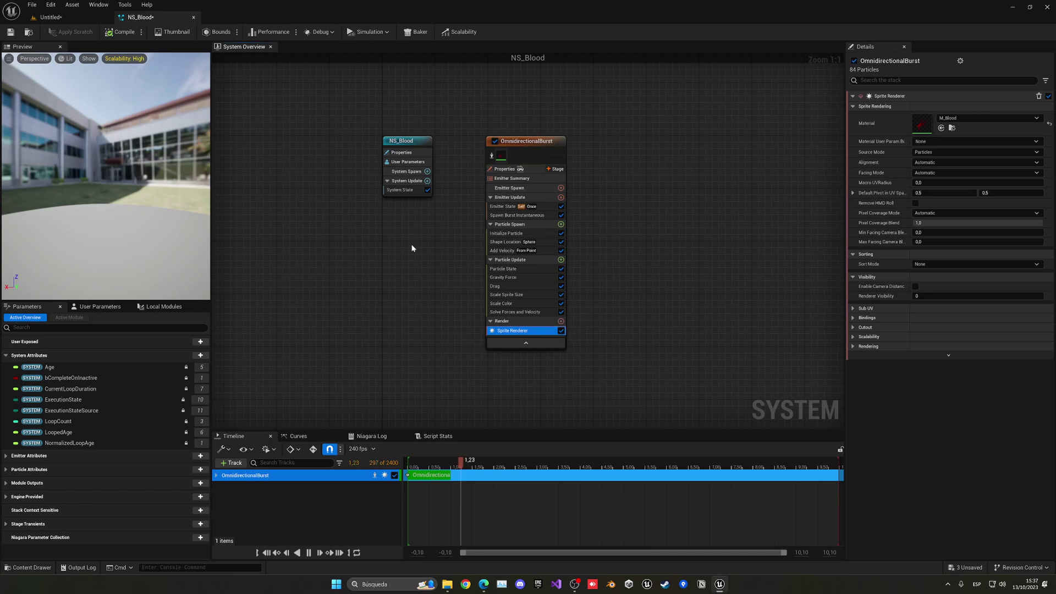
Step: In Initialize Particle, set the uniform sprite size minimum to 20 and maximum to 25
left_click(510, 235)
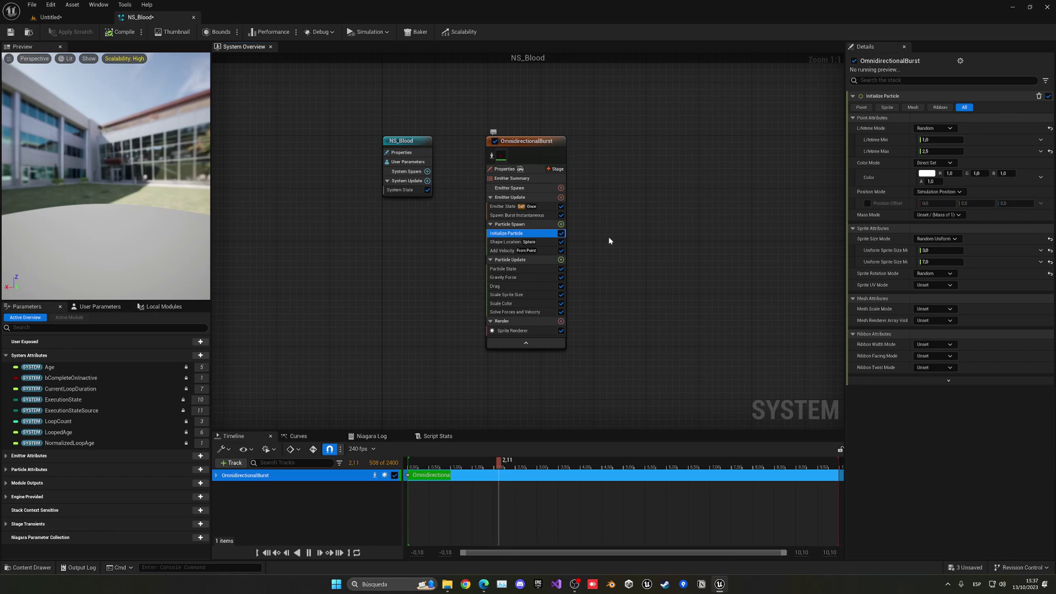
left_click(933, 253)
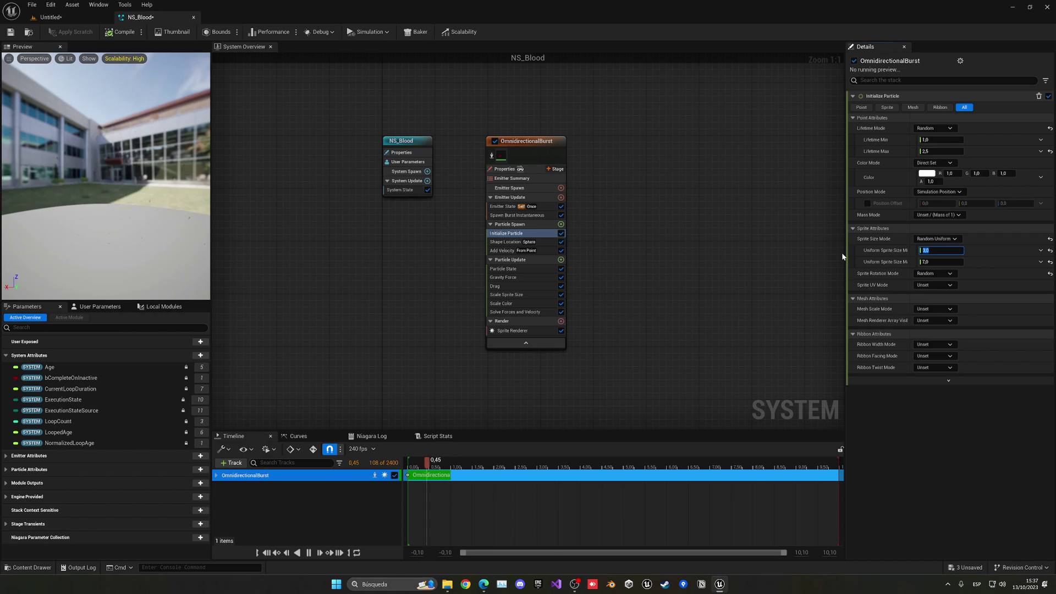
type("20")
key("Tab")
type("25")
key("Return")
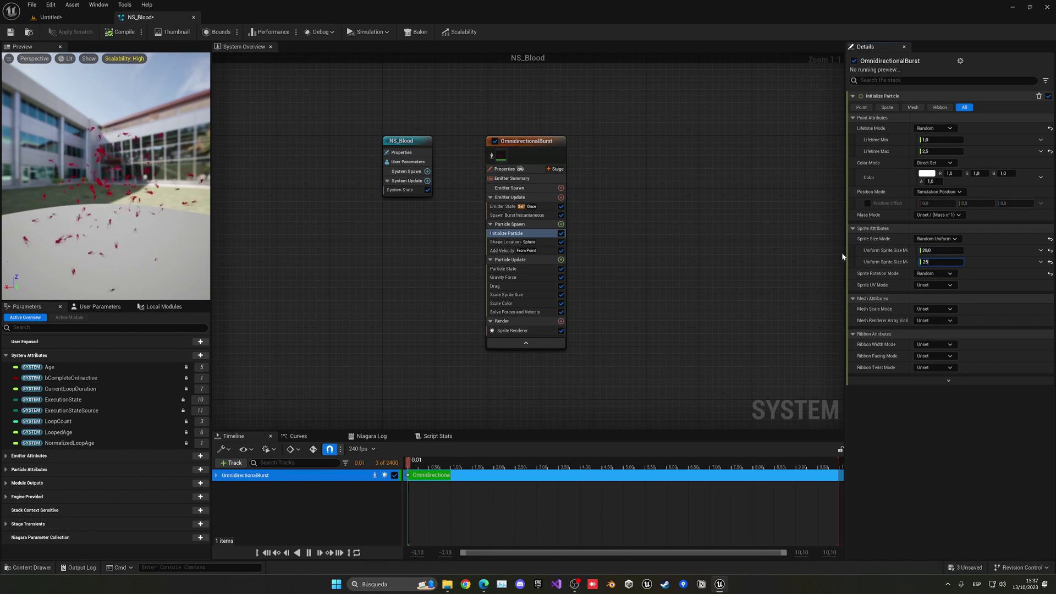
Step: Save the NS_Blood system and place an instance of it on the floor of the level
right_click_drag(327, 233, 302, 215)
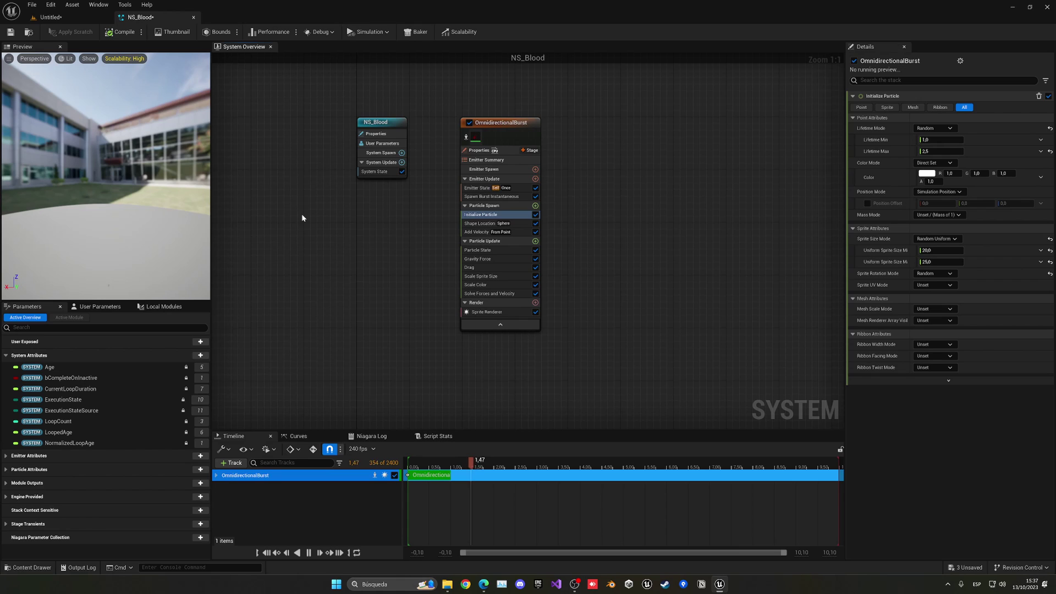
left_click(11, 32)
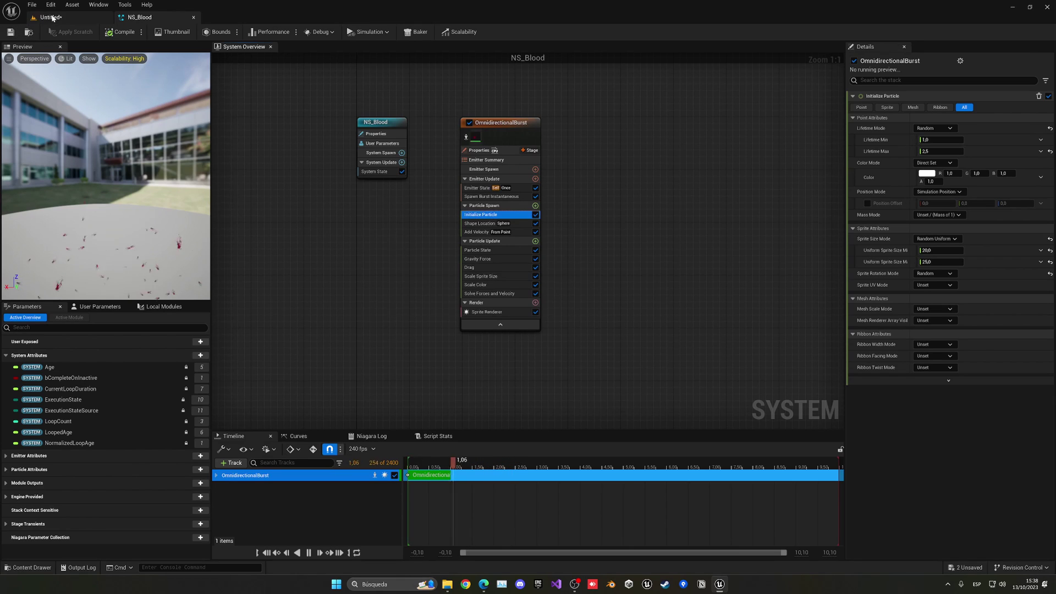
left_click(50, 18)
left_click_drag(249, 459, 330, 301)
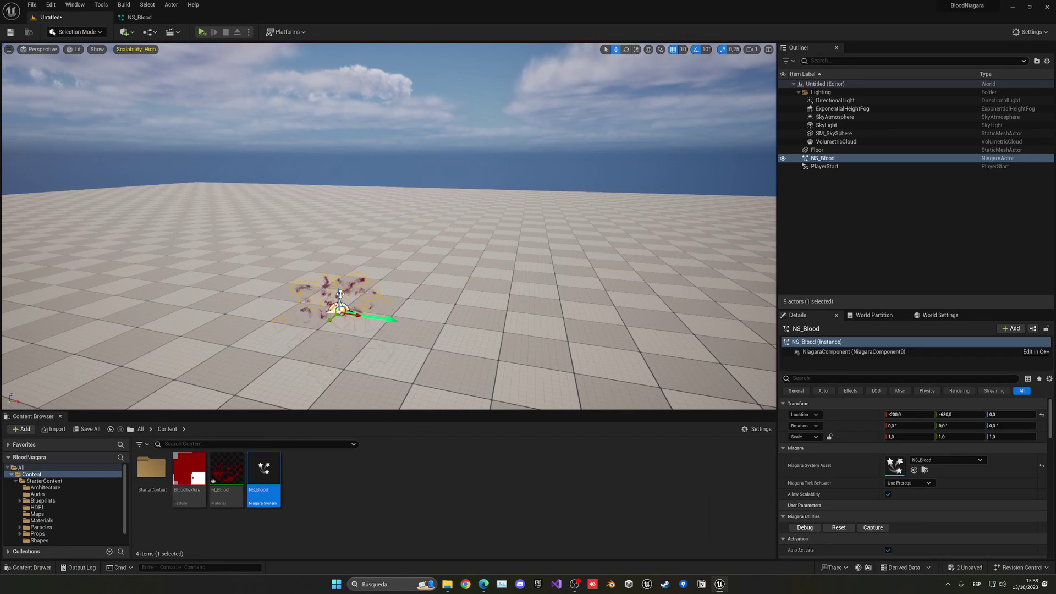
Step: Play the level, move the camera around the NS_Blood burst to judge its splatter size, and end the play session
left_click(139, 17)
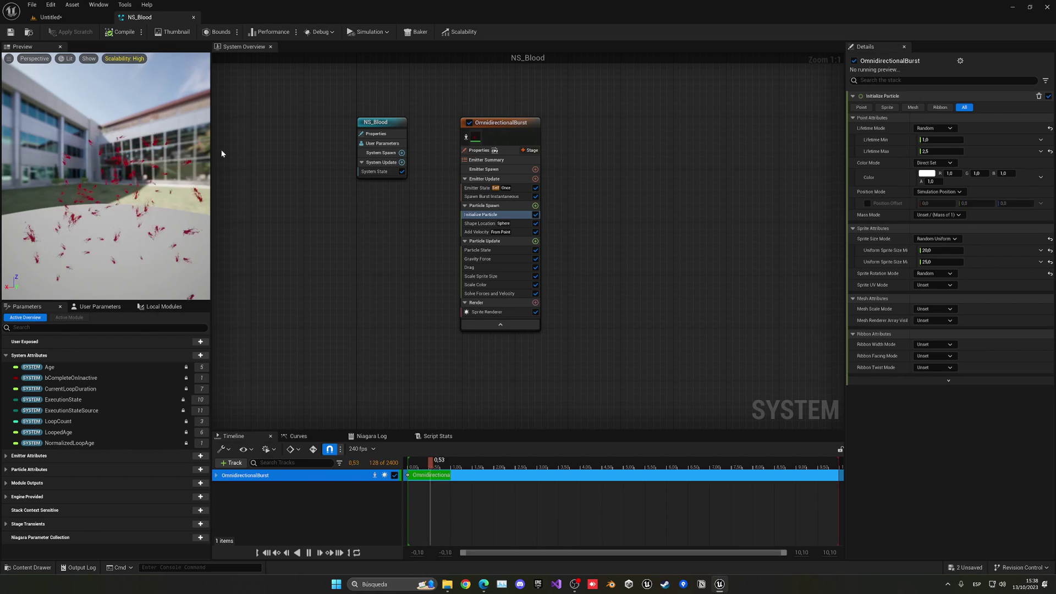
left_click(73, 21)
left_click(795, 224)
right_click_drag(555, 238, 503, 188)
key("w")
key("alt+s")
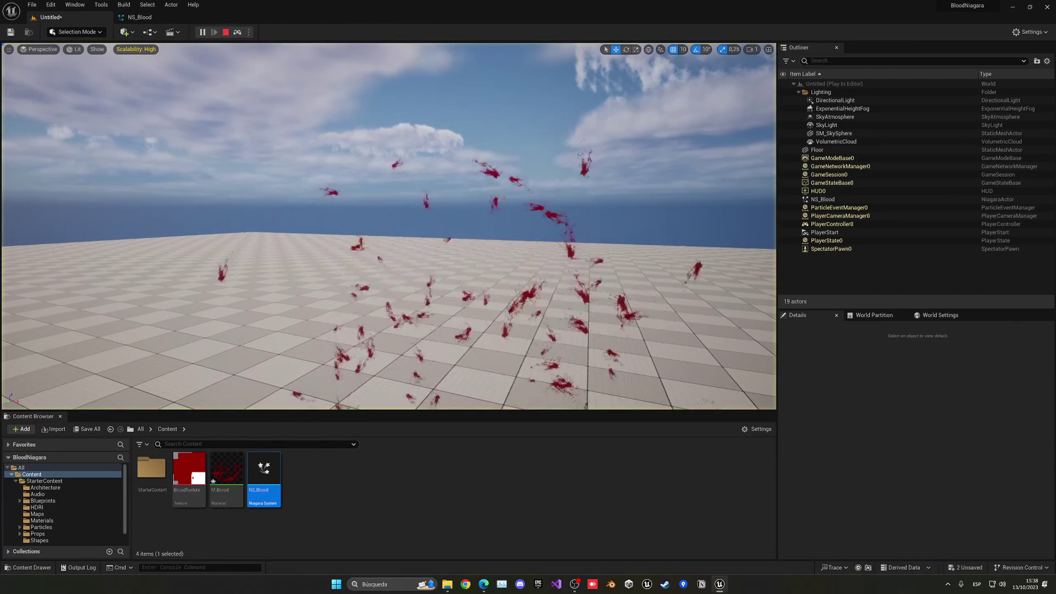
right_click_drag(460, 230, 479, 278)
key("s")
key("Escape")
Step: In NS_Blood's Initialize Particle module, set the uniform sprite size minimum to 35 and maximum to 40
left_click(138, 17)
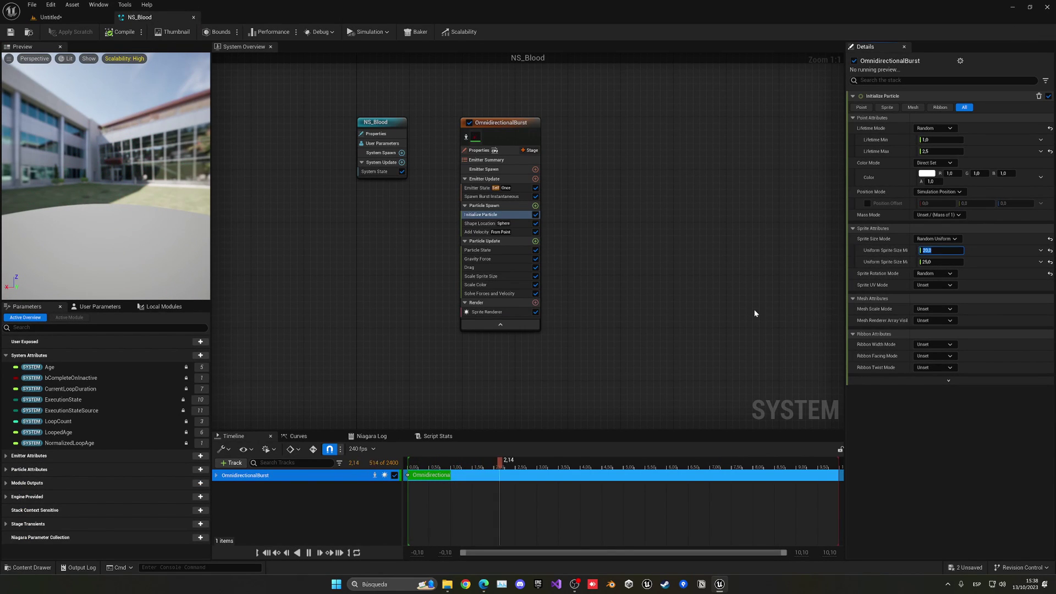
type("35")
key("Tab")
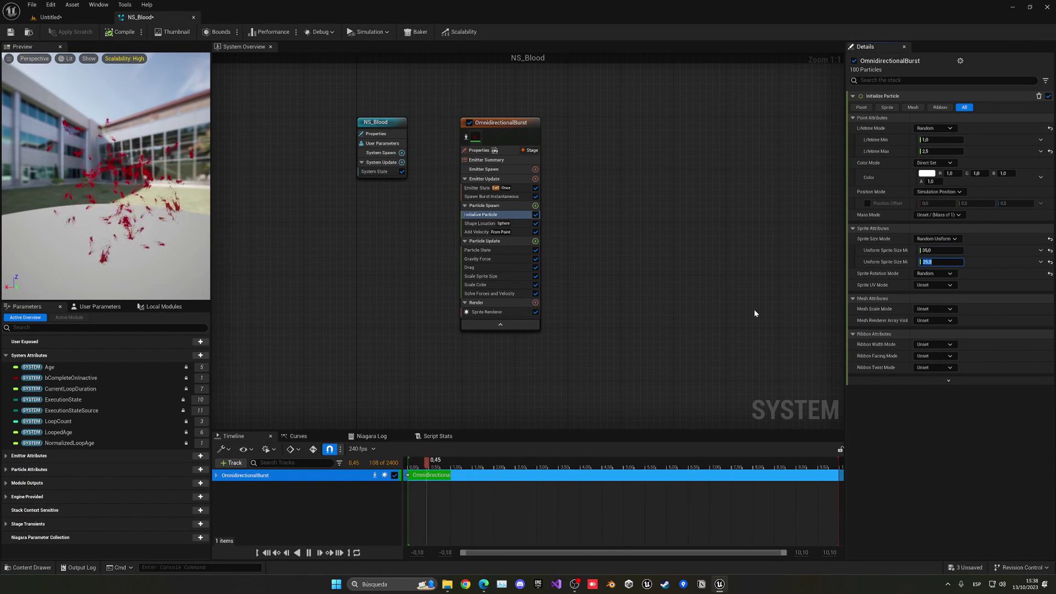
type("40")
key("Return")
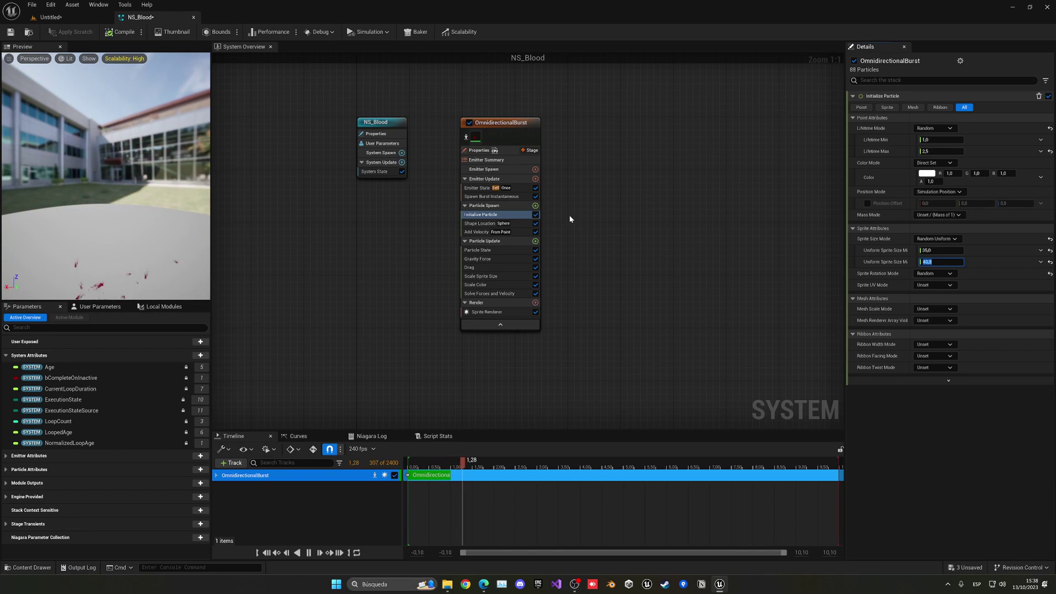
Step: Set the Spawn Count of the Spawn Burst Instantaneous module to 70
left_click(500, 197)
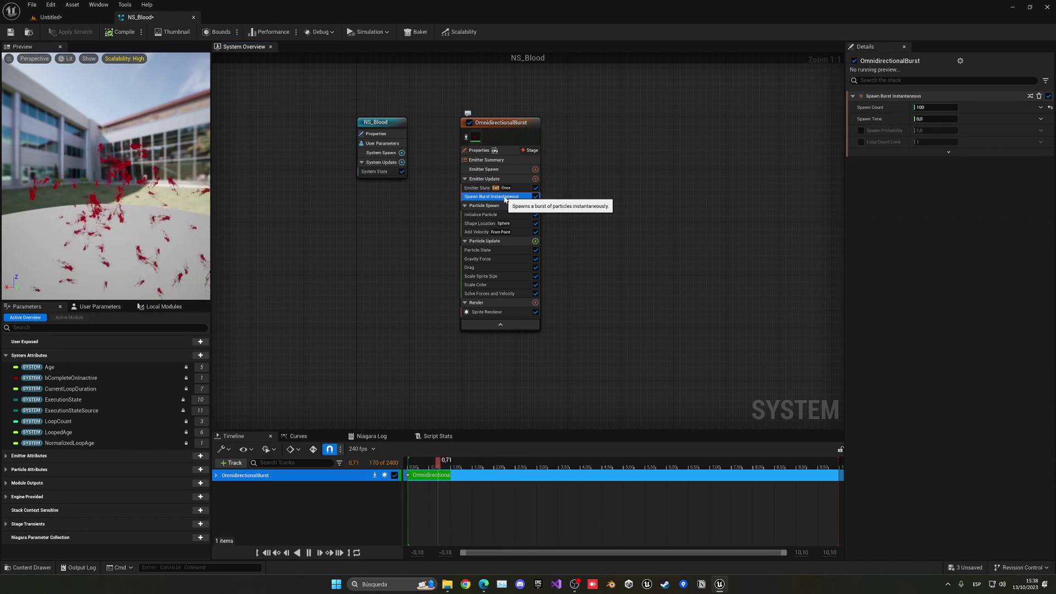
left_click(934, 107)
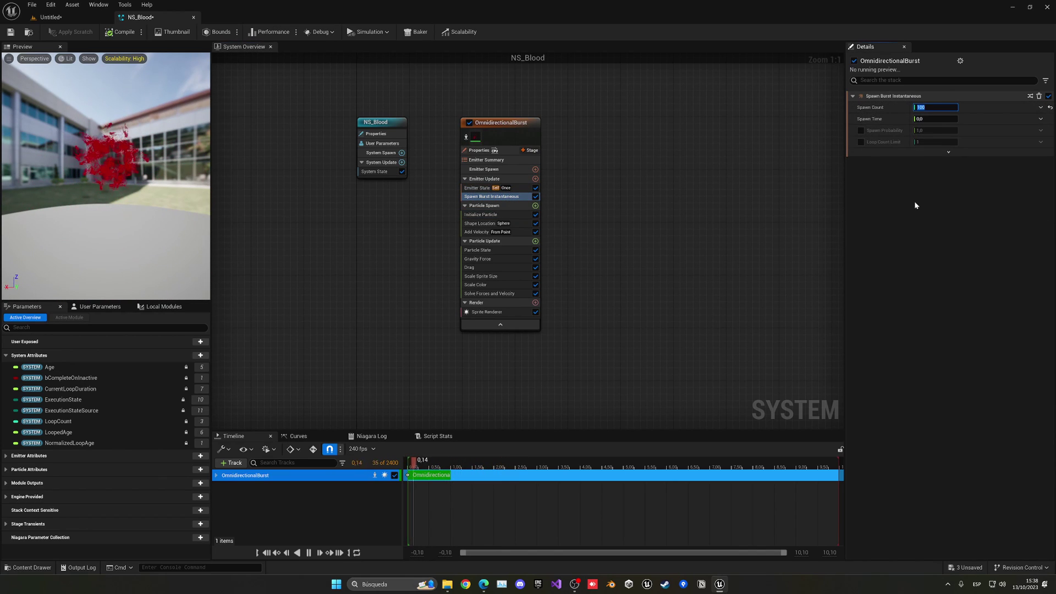
type("70")
key("Return")
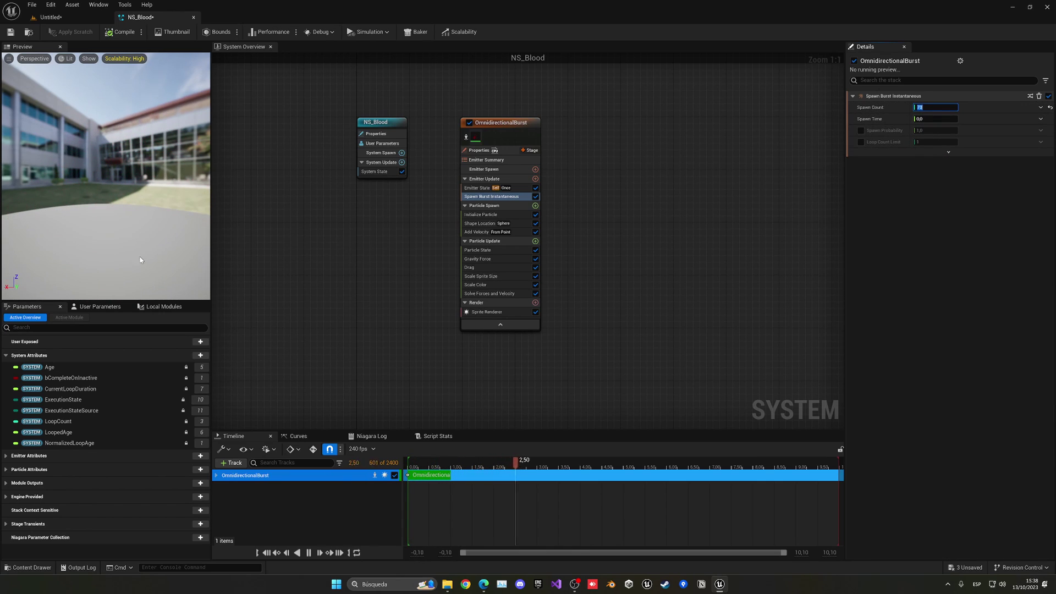
Step: Open the M_Blood material for editing and show the Scale Color module's settings in NS_Blood
left_click(71, 17)
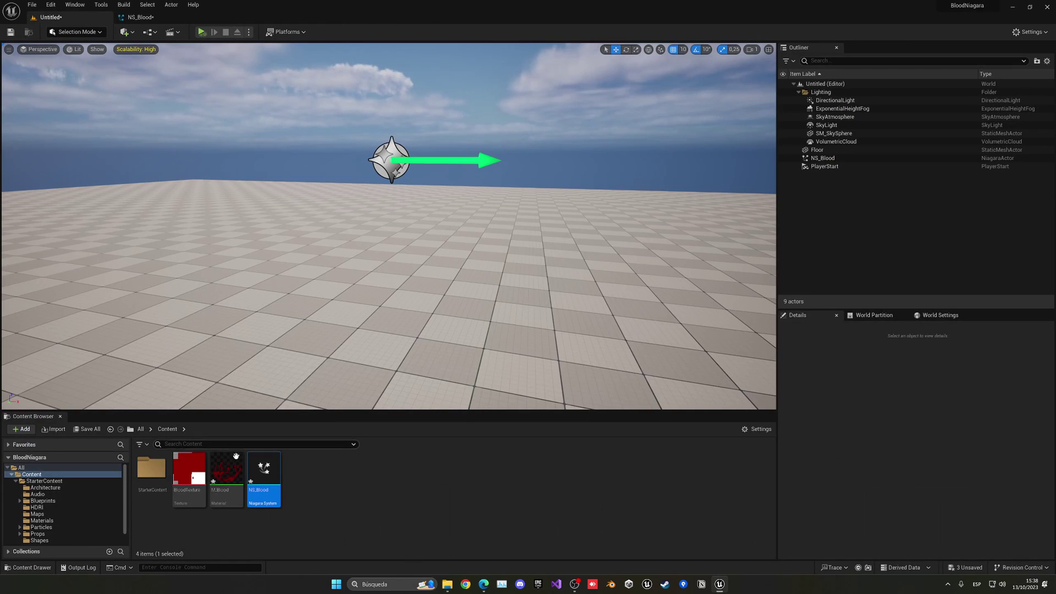
double_click(236, 458)
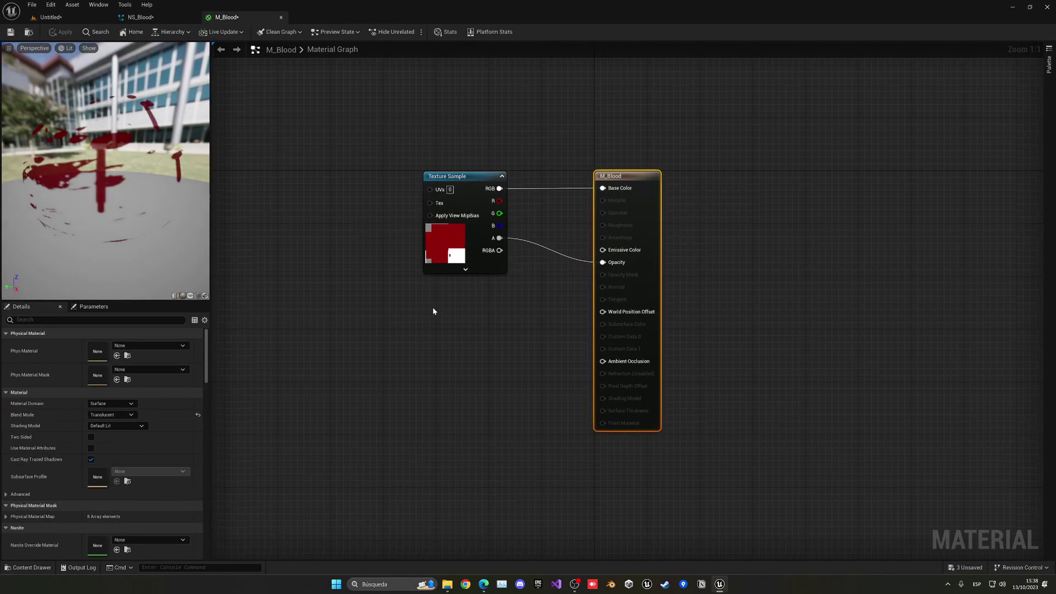
key("ctrl+shift+s")
left_click(743, 416)
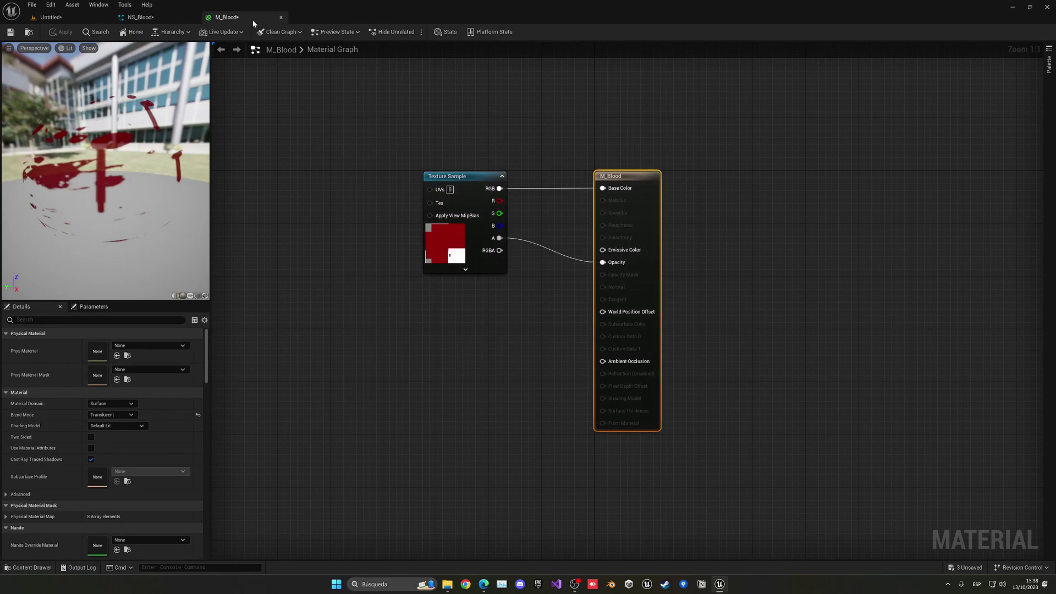
left_click(140, 17)
left_click(471, 278)
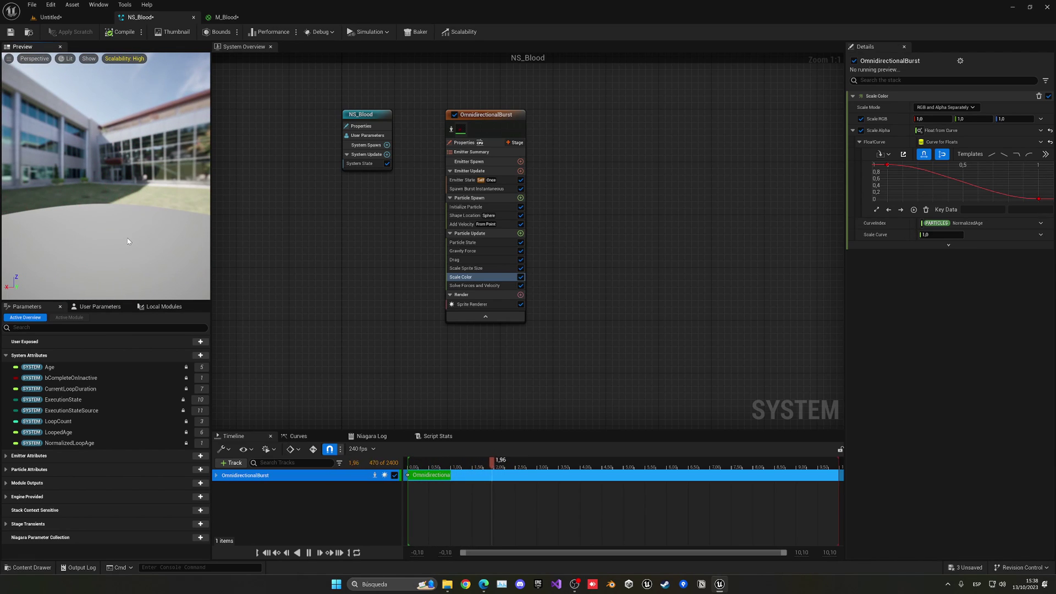
Step: In M_Blood, add a Particle Color node, multiply its RGB by the texture's RGB and connect the result to Base Color
left_click(226, 17)
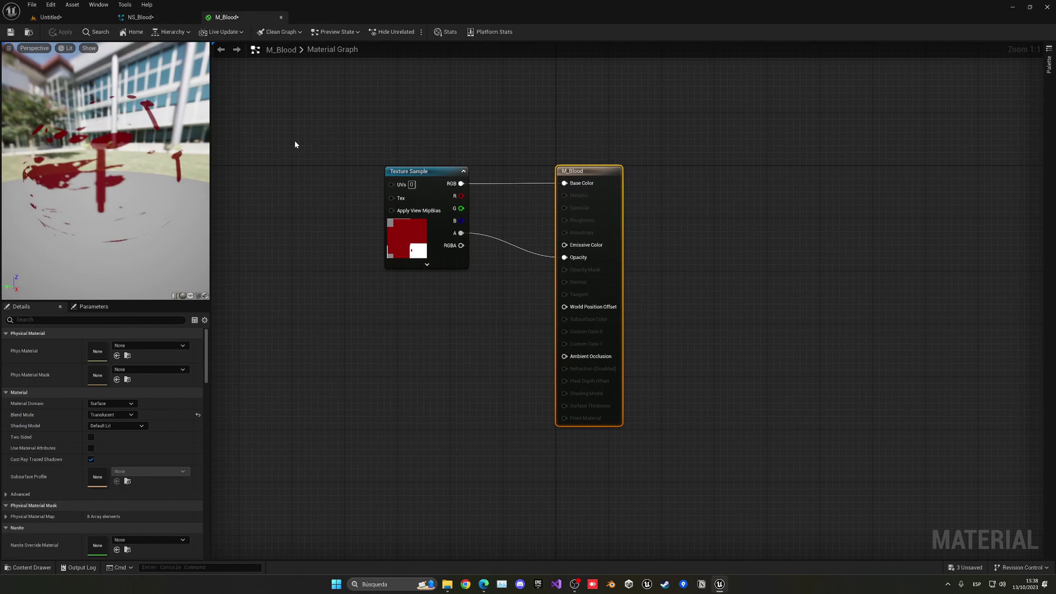
right_click(383, 337)
type("par")
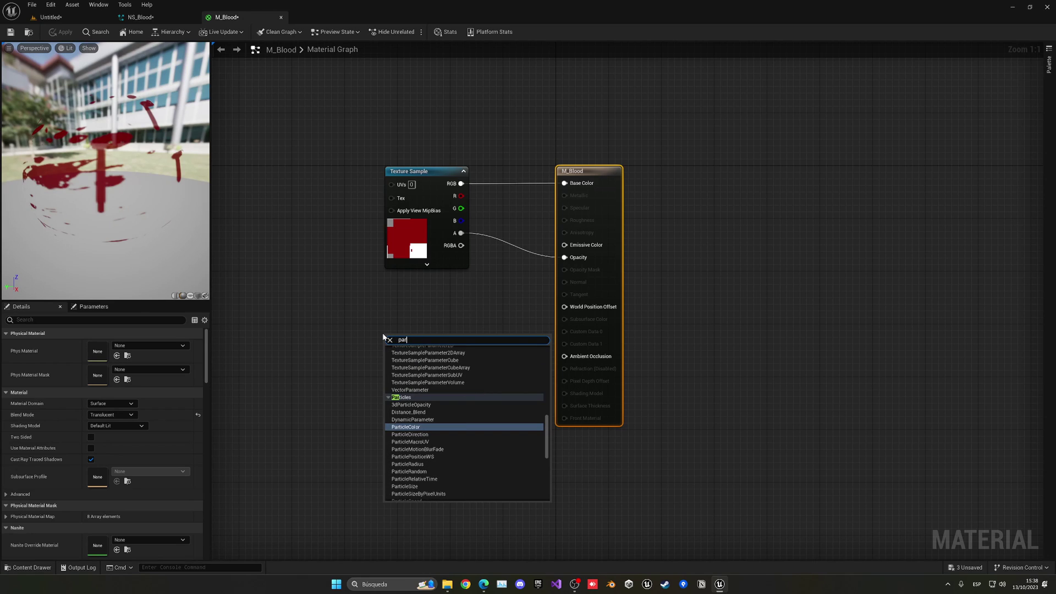
type("ticle olo")
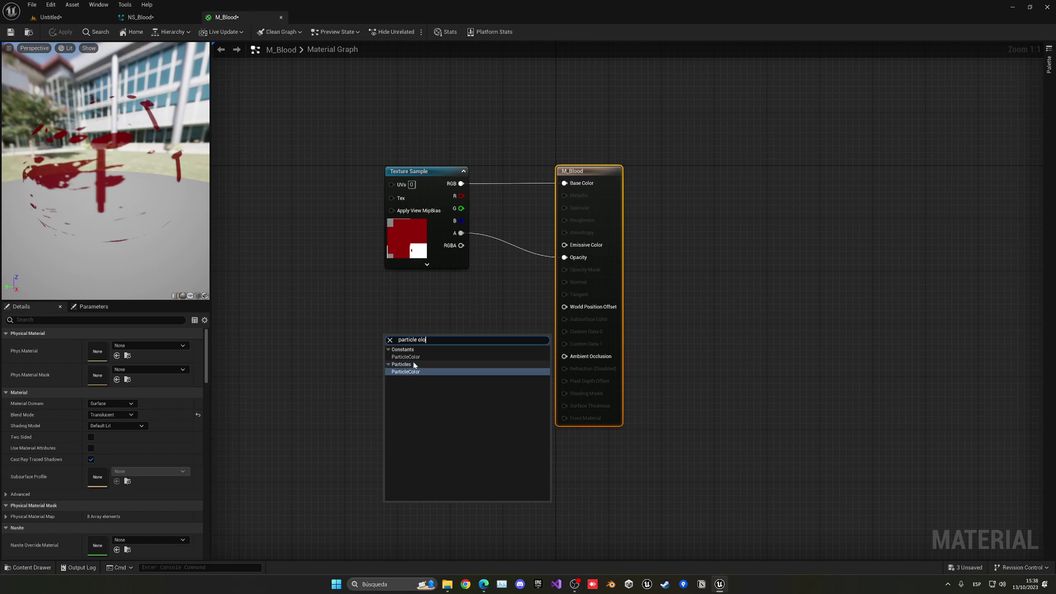
left_click_drag(426, 347, 435, 314)
type("*")
key("Return")
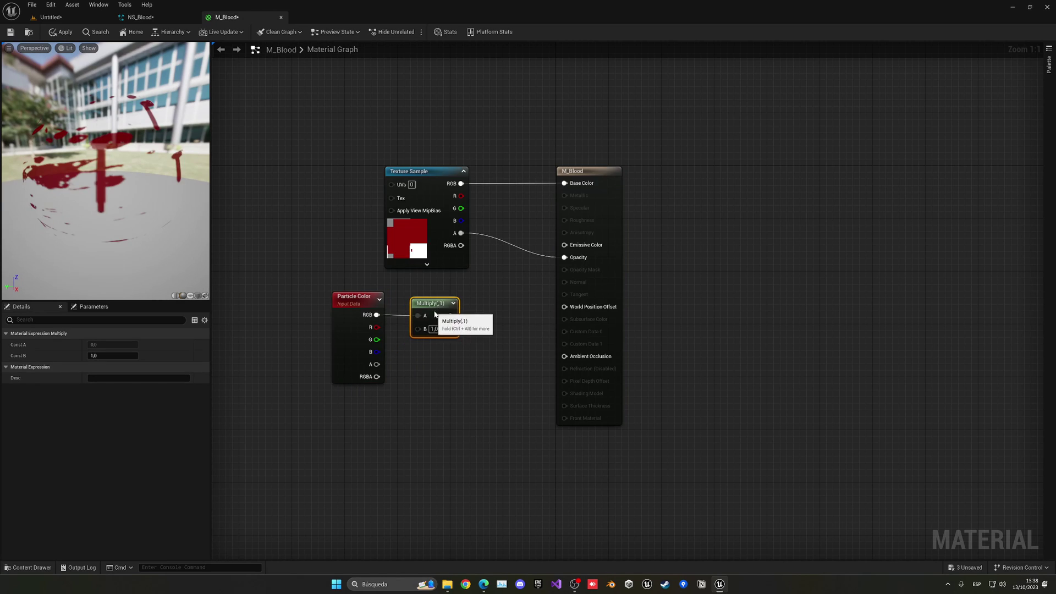
left_click_drag(458, 208, 420, 303)
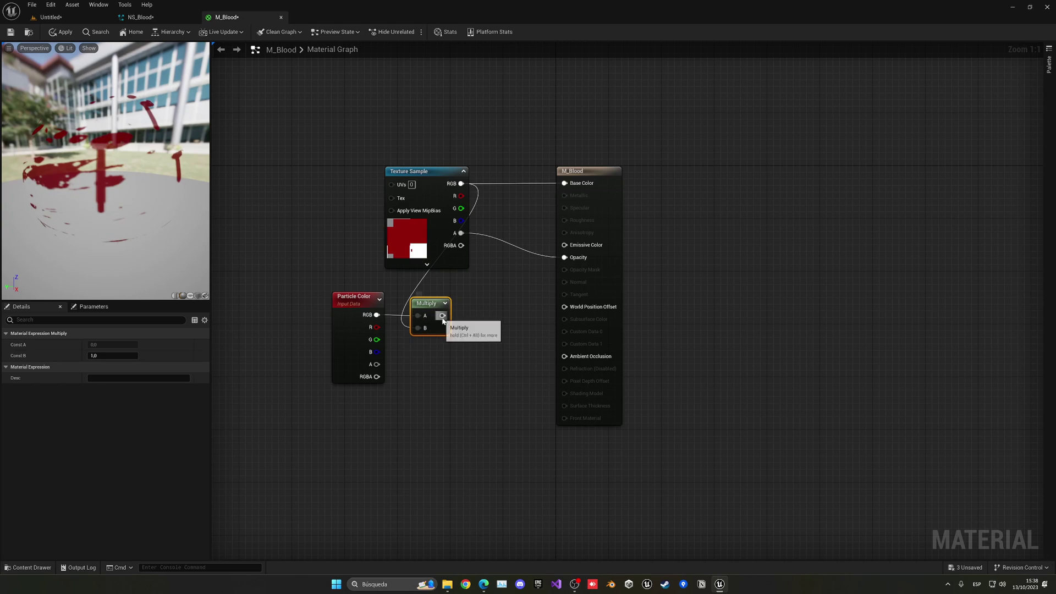
left_click_drag(432, 311, 518, 180)
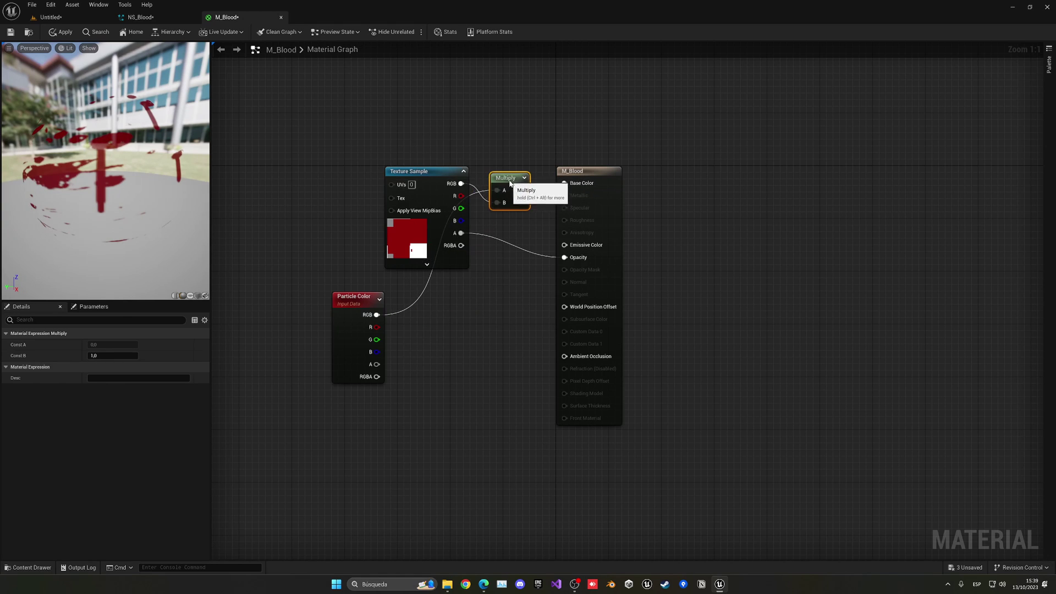
Step: Rearrange the material graph so that the Particle Color node sits above the Texture Sample node
left_click_drag(363, 309, 415, 76)
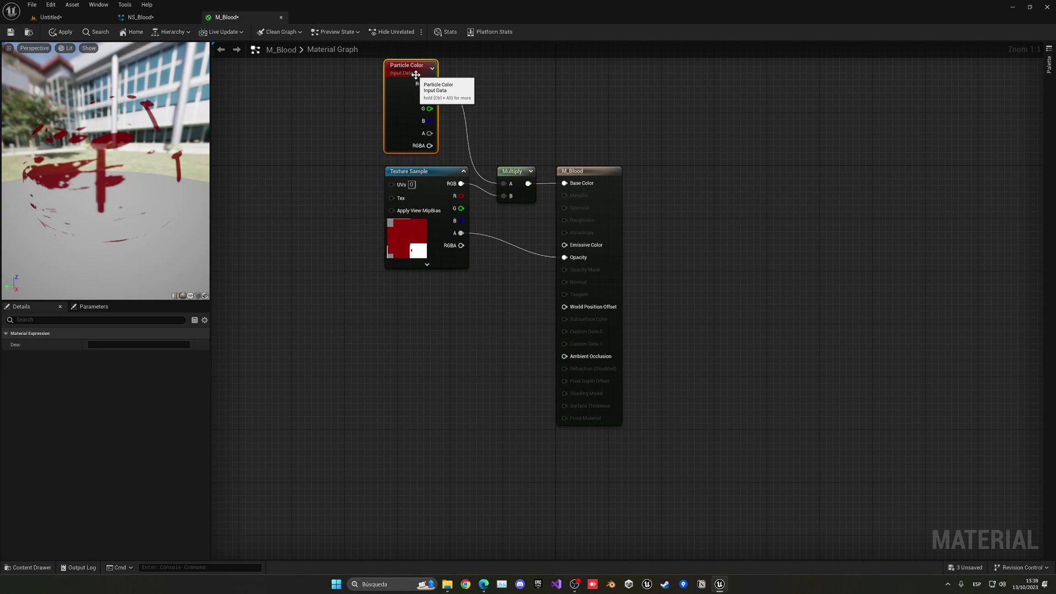
right_click_drag(312, 101, 280, 144)
left_click_drag(399, 219, 353, 316)
left_click(394, 282)
right_click_drag(394, 283, 376, 245)
Step: Multiply the Particle Color alpha by the texture's alpha, connect the result to Opacity and apply the material changes
left_click_drag(331, 237, 405, 266)
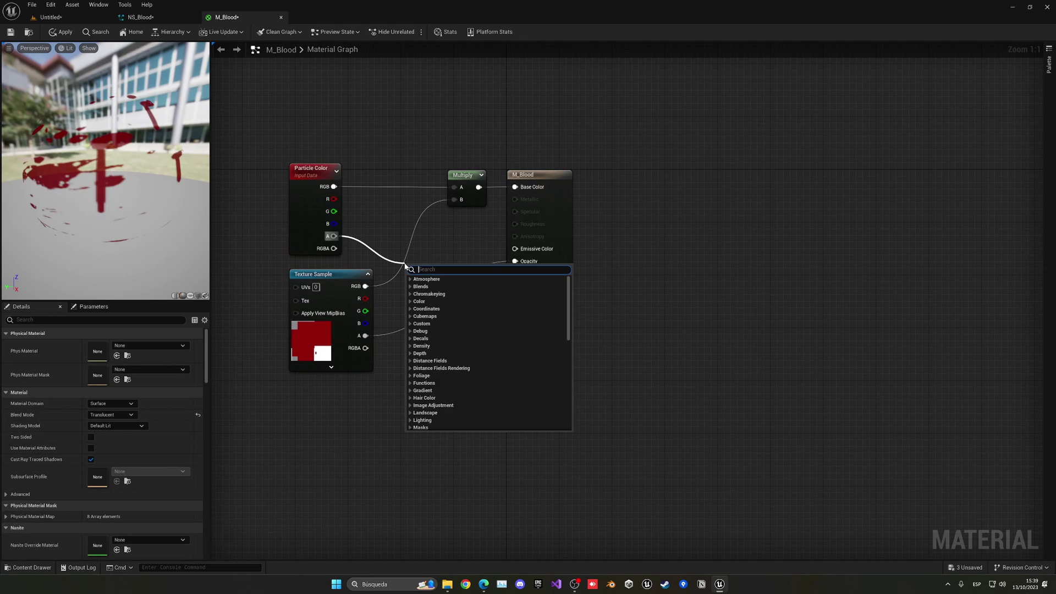
type("mul")
key("Return")
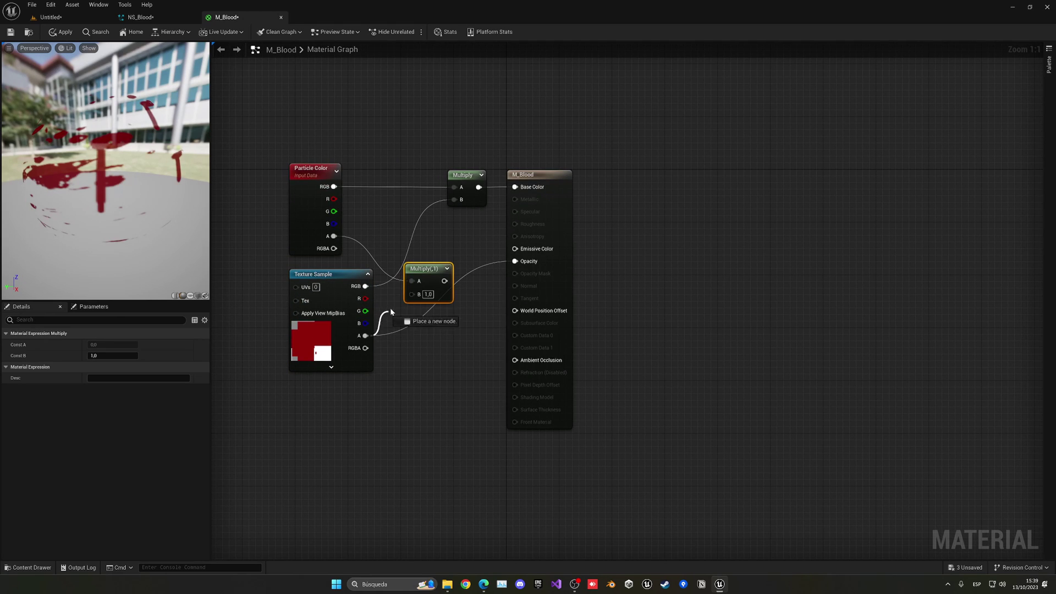
left_click_drag(390, 311, 436, 274)
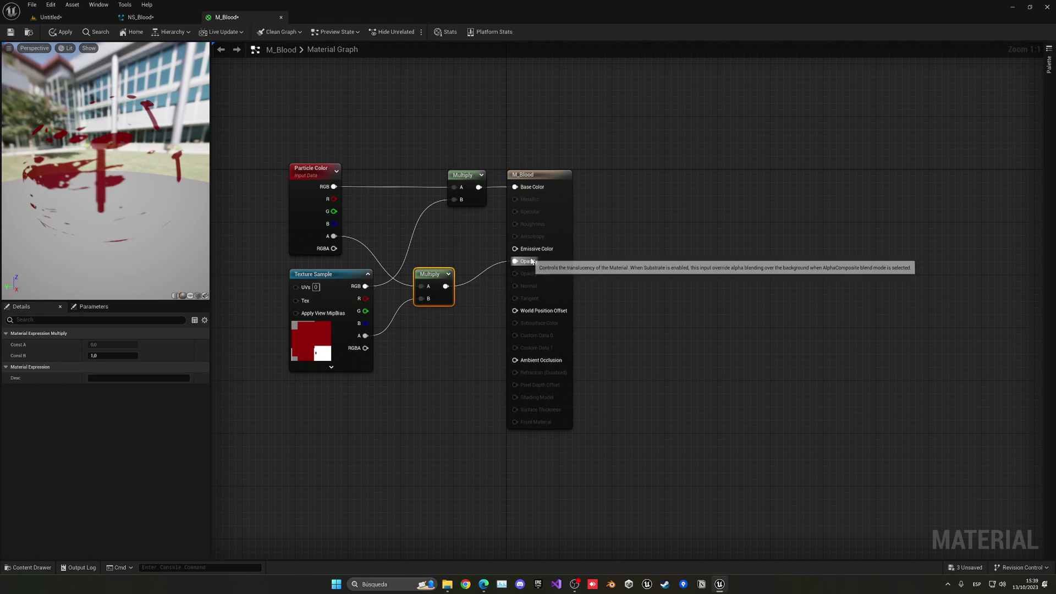
left_click(63, 33)
Step: In NS_Blood, move the Scale Alpha curve's end key to time 0.6, set the particle lifetime to 0.7–1.0 and save
left_click(139, 17)
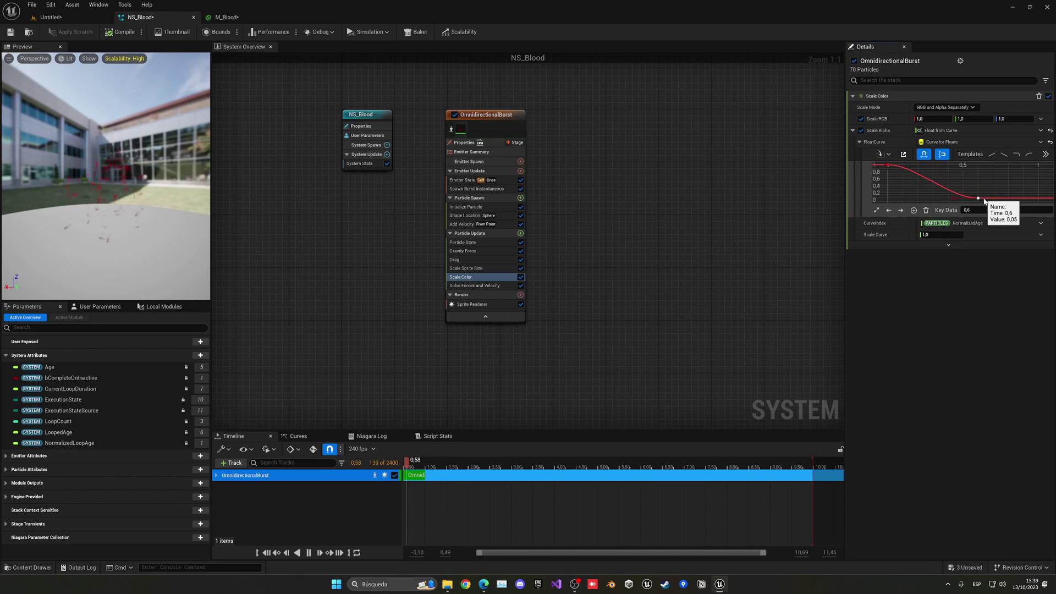
left_click(479, 208)
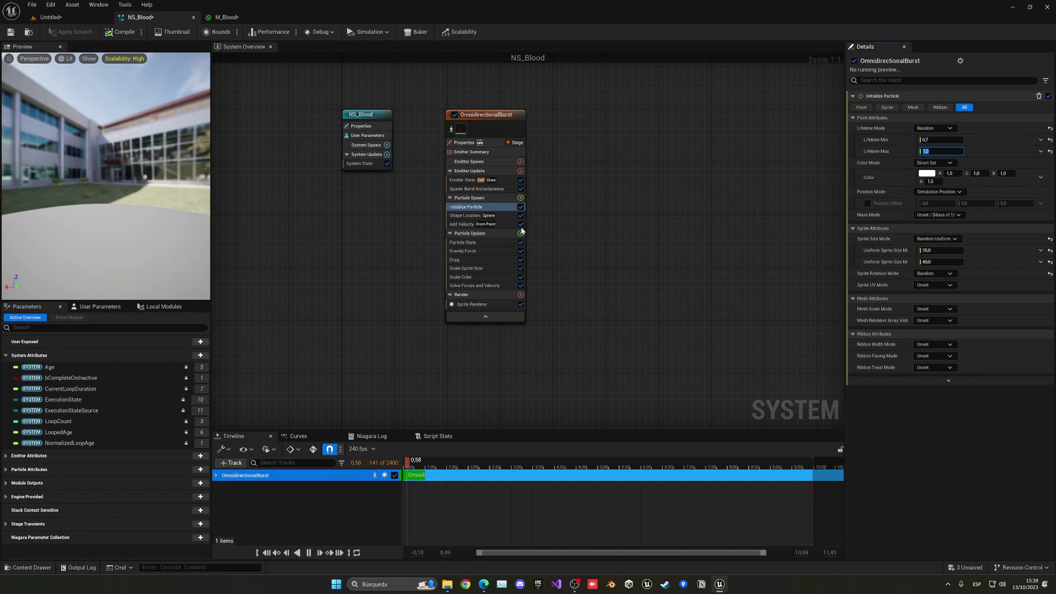
key("ctrl+s")
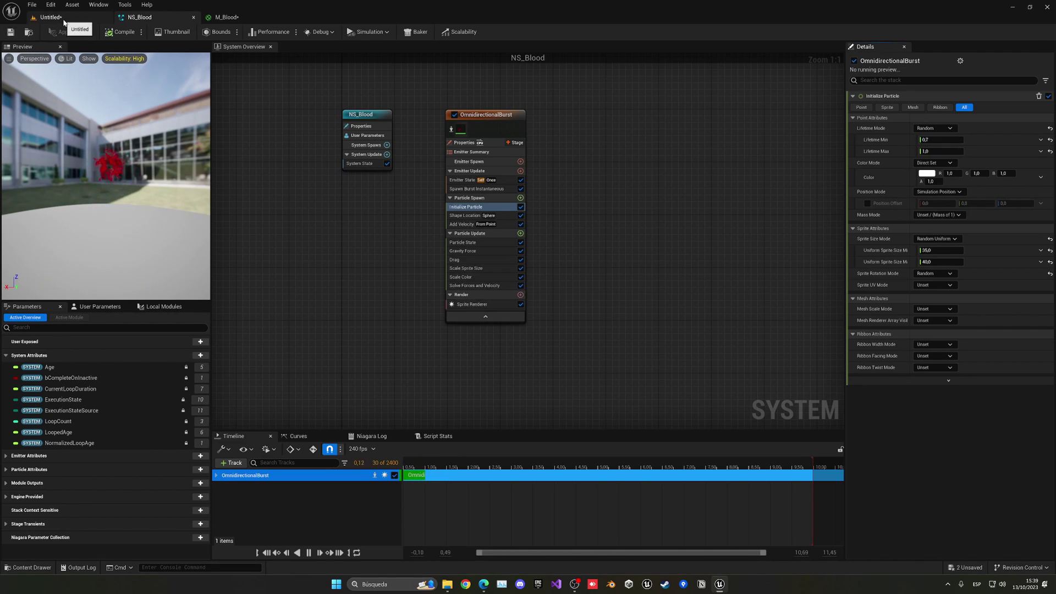
Step: Play the level to check the fading, shorter-lived blood burst, and return to editing
left_click(49, 17)
left_click(200, 33)
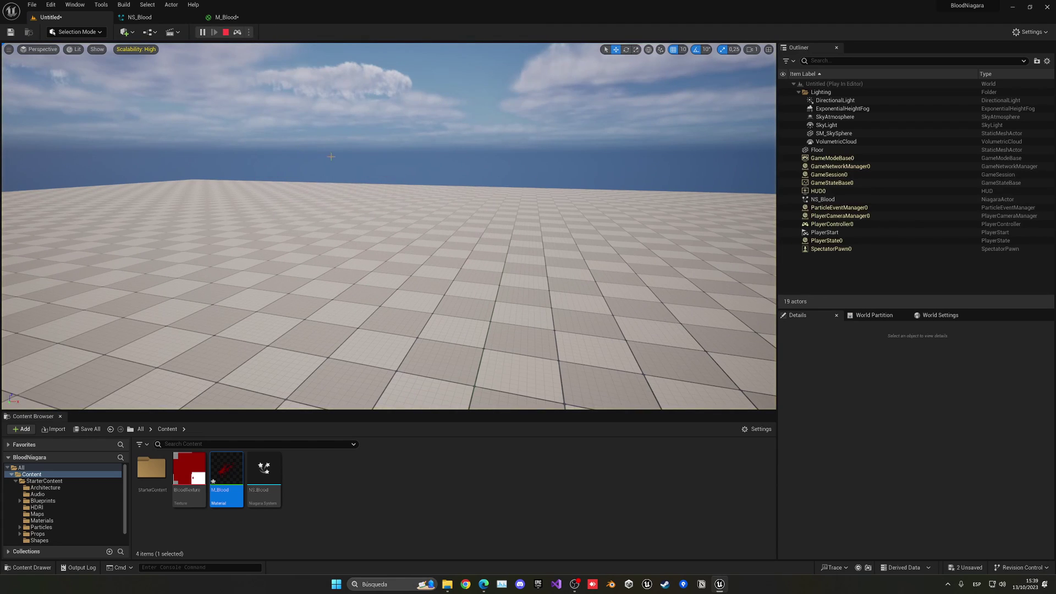
key("Escape")
key("alt+p")
key("Escape")
key("ctrl+s")
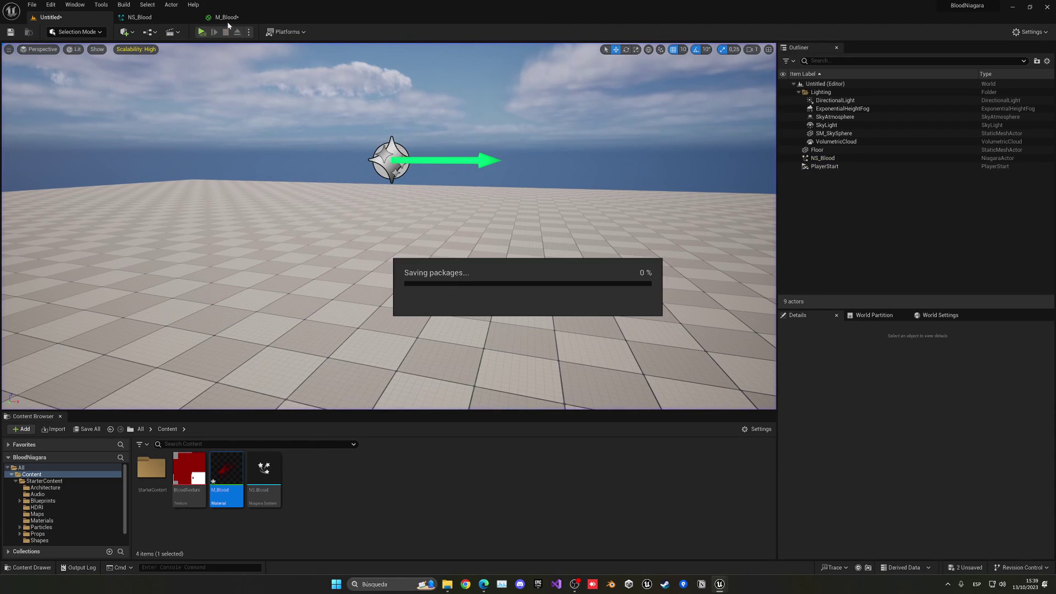
left_click(755, 153)
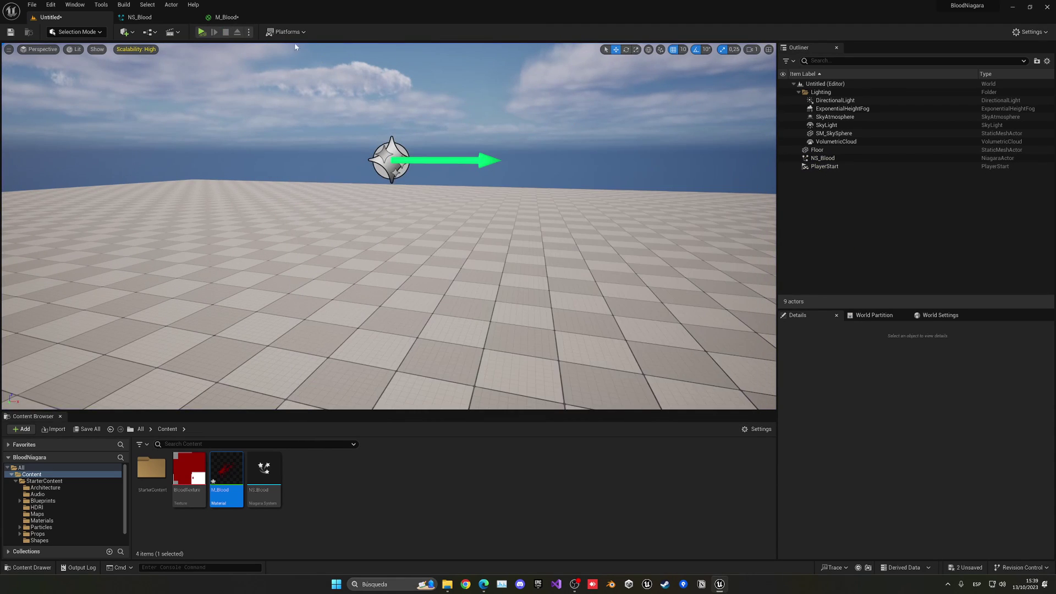
Step: Set the Spawn Count of NS_Blood's Spawn Burst Instantaneous module to 87
left_click(242, 18)
left_click(138, 17)
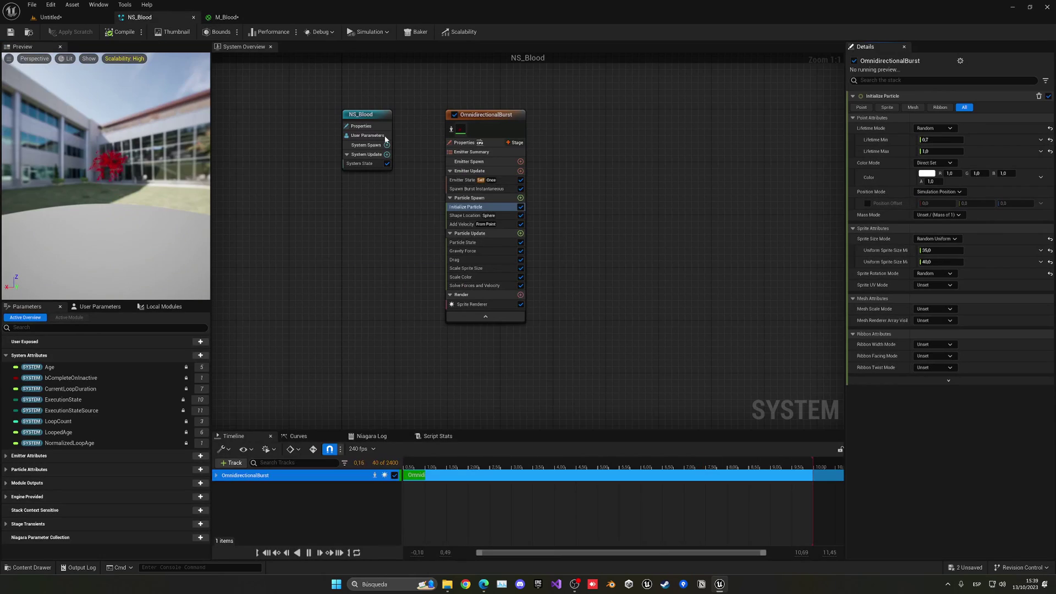
left_click(476, 189)
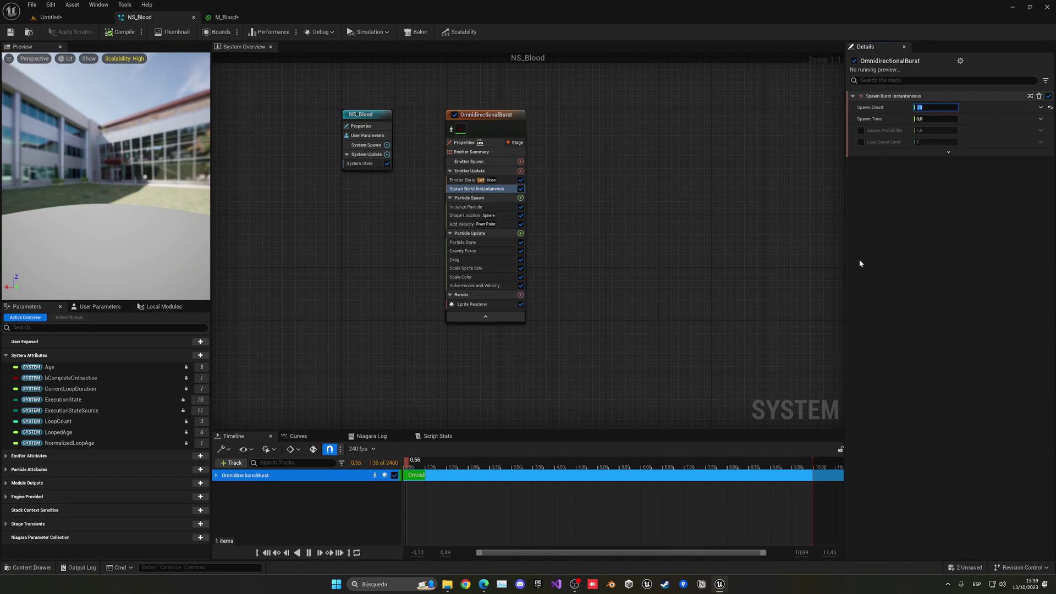
type("87")
key("Return")
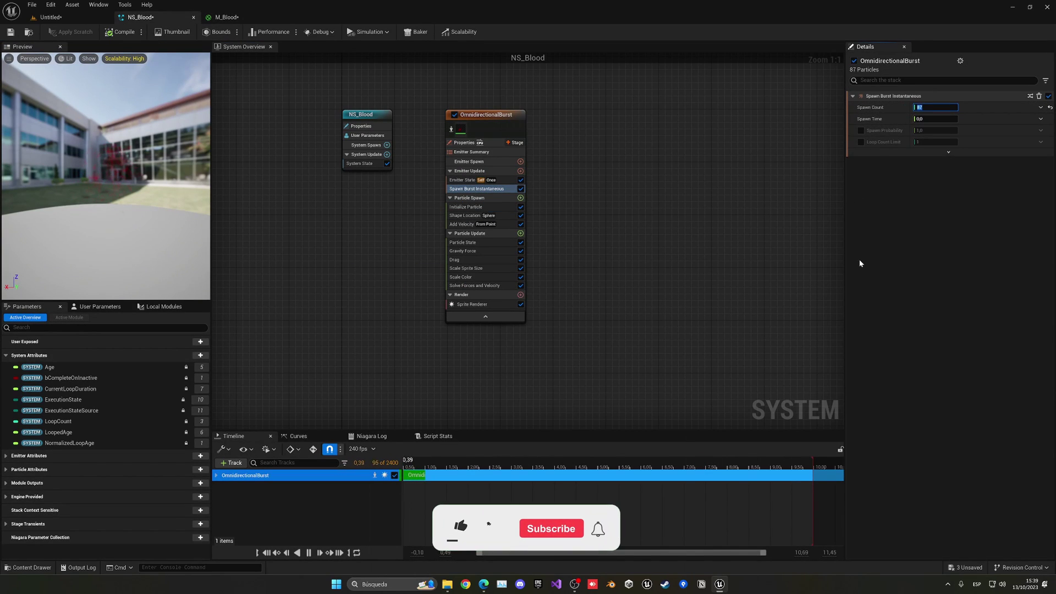
Step: Play the level briefly to check the blood burst with the new spawn count, and stop it
left_click(37, 20)
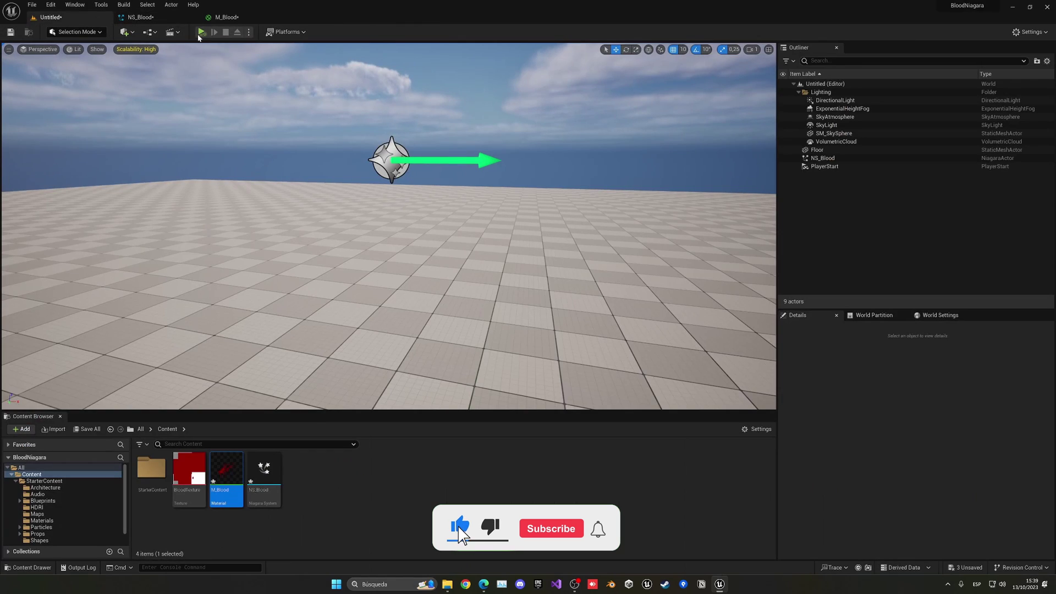
left_click(201, 32)
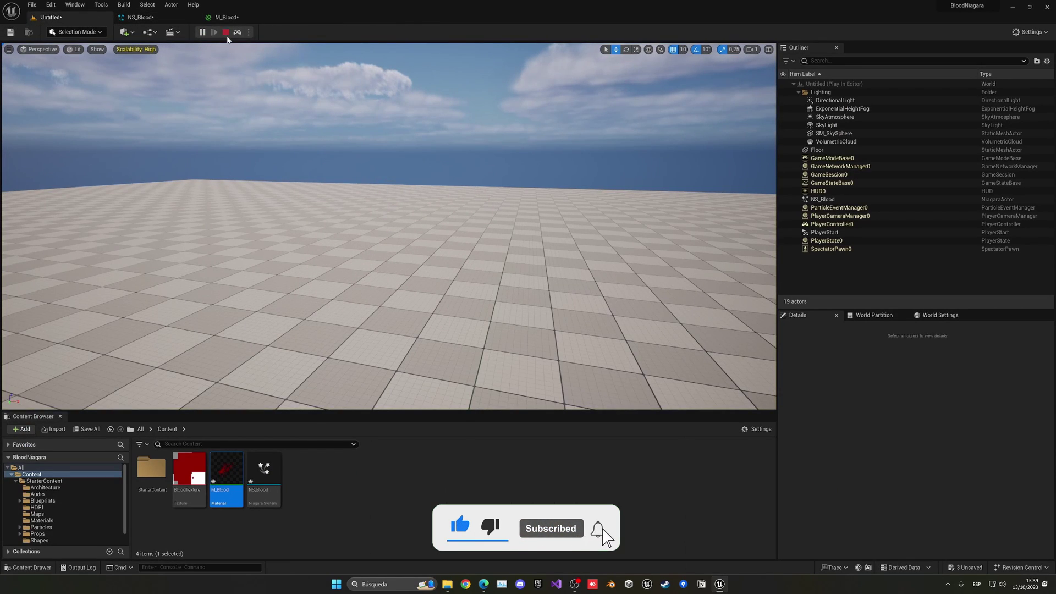
left_click(226, 32)
Step: In NS_Blood, try a Shape Location sphere radius of about 112.74 for the OmnidirectionalBurst emitter, and undo the change
left_click(226, 17)
left_click(174, 18)
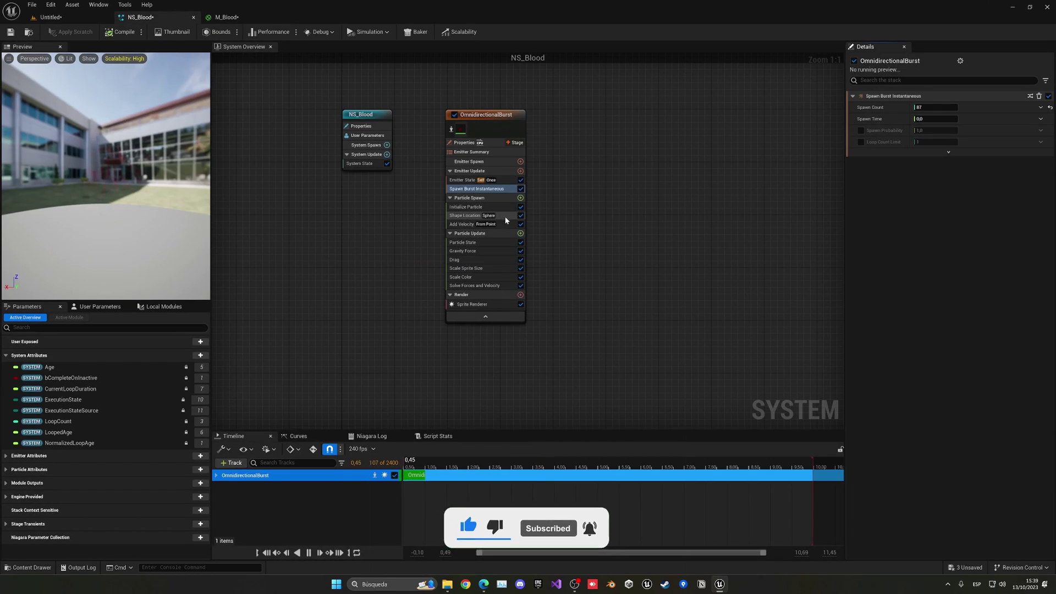
left_click(462, 224)
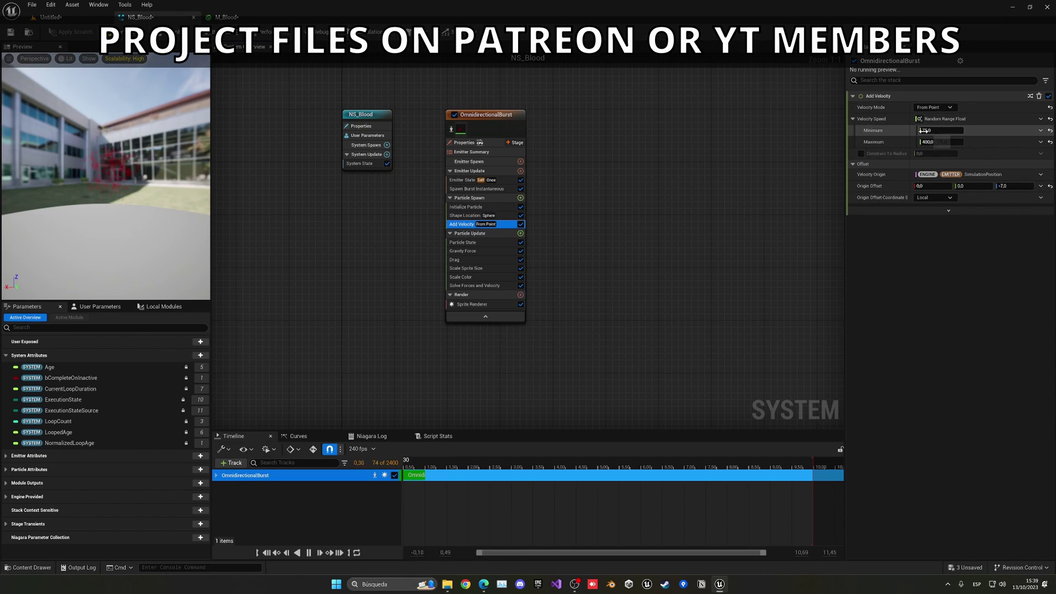
left_click(471, 216)
left_click_drag(934, 140, 968, 139)
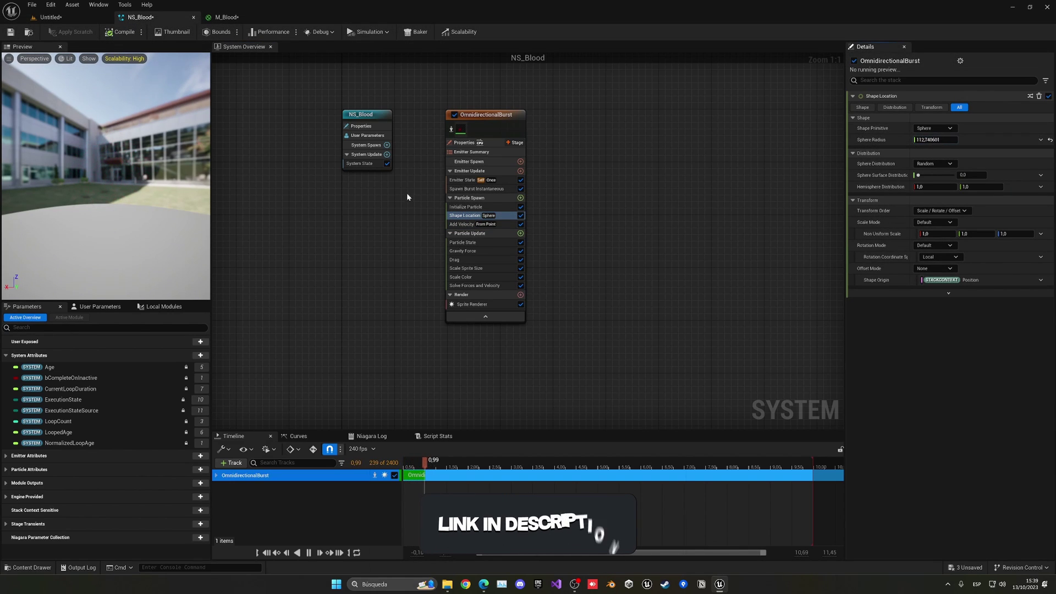
key("ctrl+z")
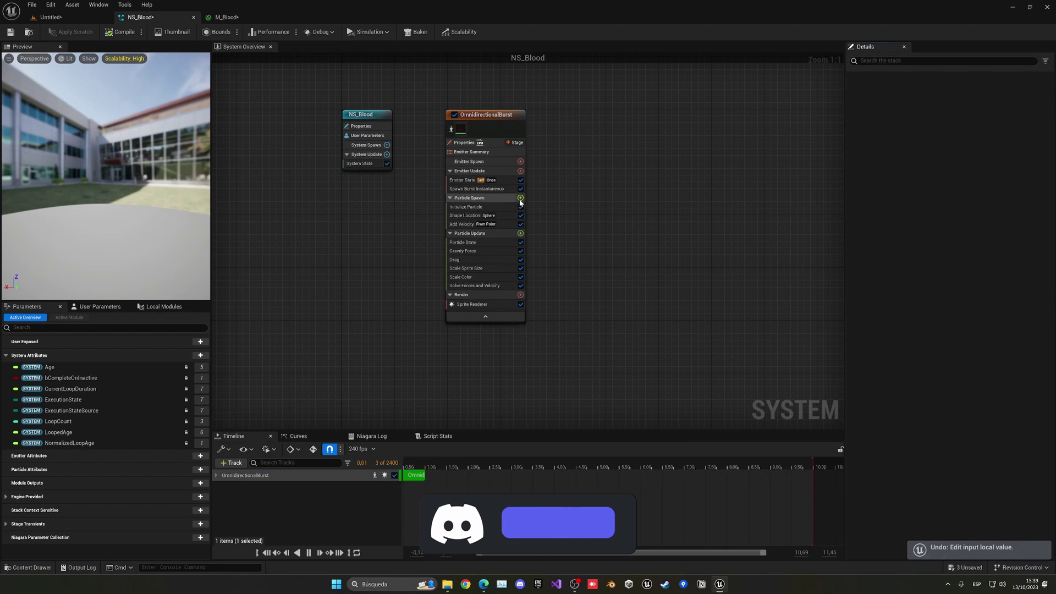
Step: Review the settings of OmnidirectionalBurst's Shape Location, Initialize Particle, Scale Sprite Size and Gravity Force modules
left_click(473, 216)
left_click(459, 207)
left_click(465, 215)
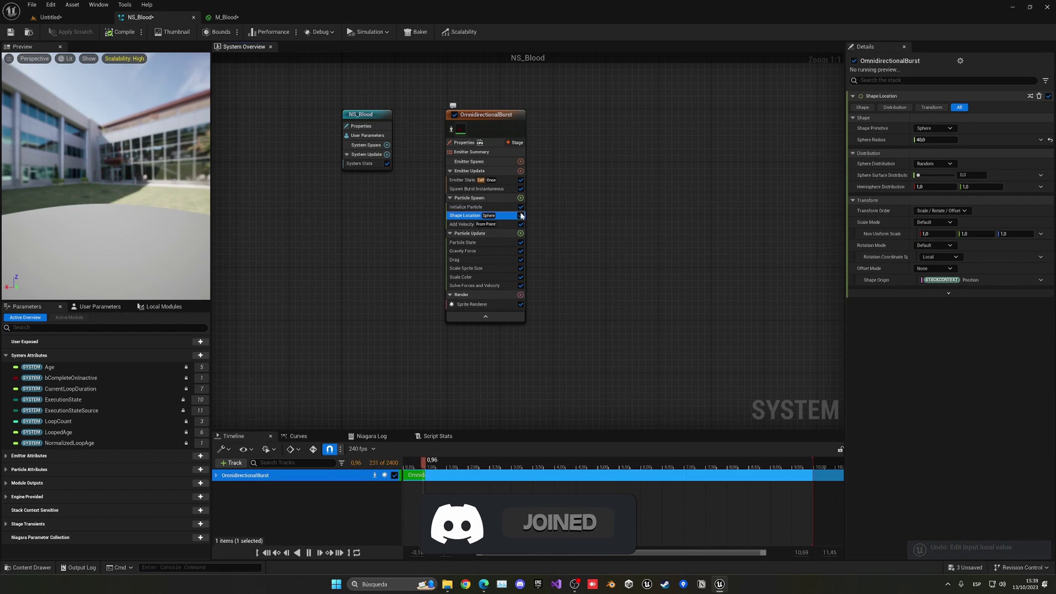
left_click(472, 268)
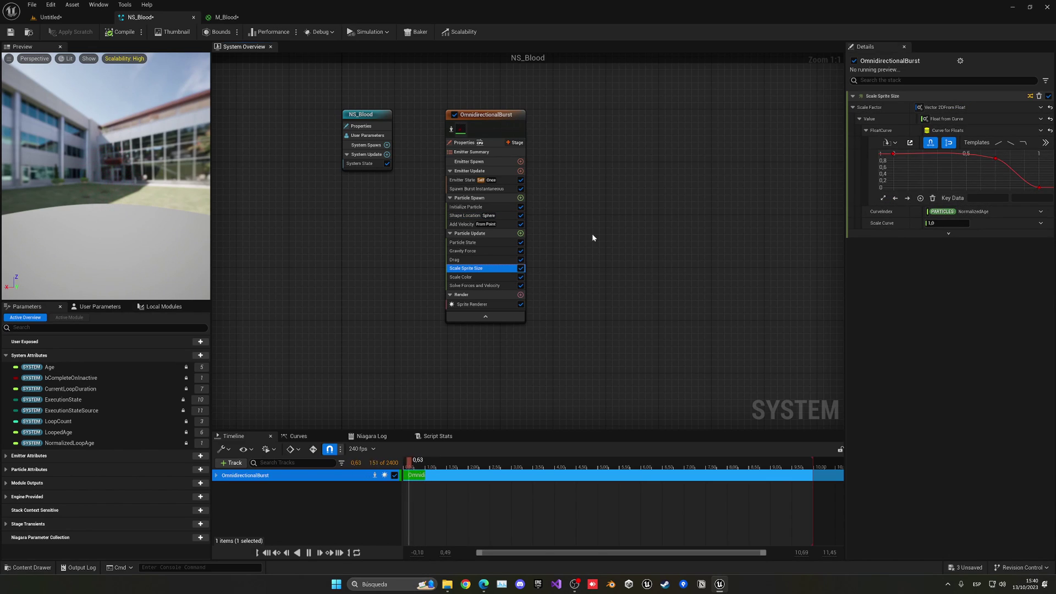
left_click(465, 251)
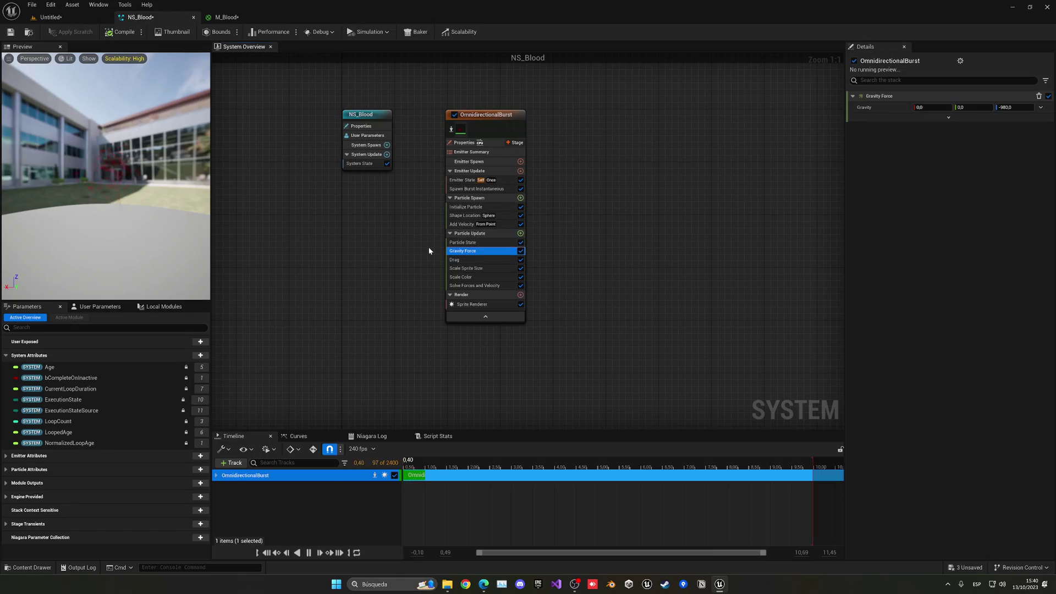
Step: Save the level as Test in the Content folder together with all unsaved assets, and return to the level
key("ctrl+shift+s")
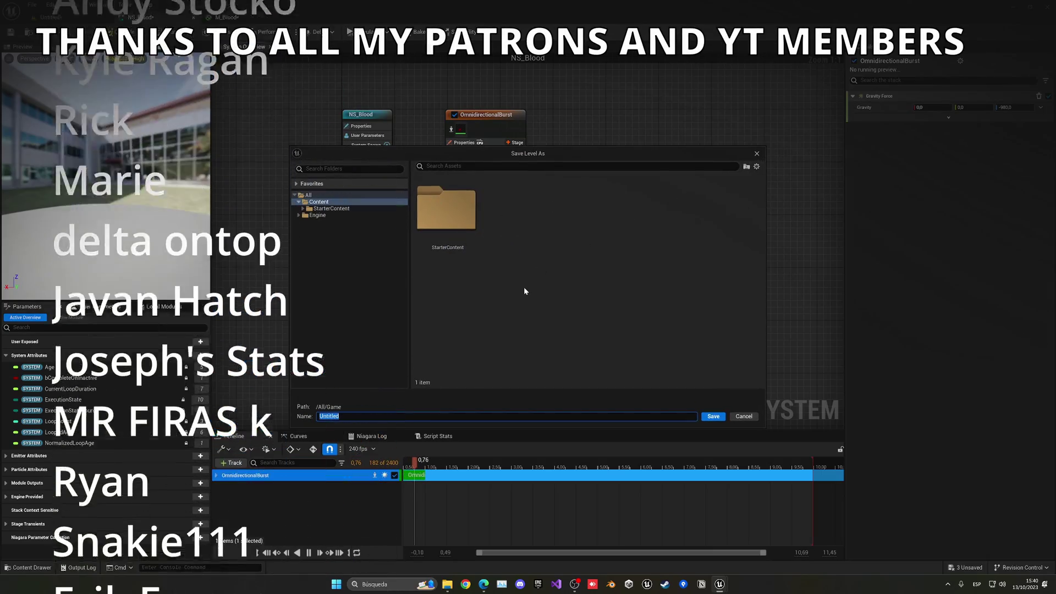
key("Return")
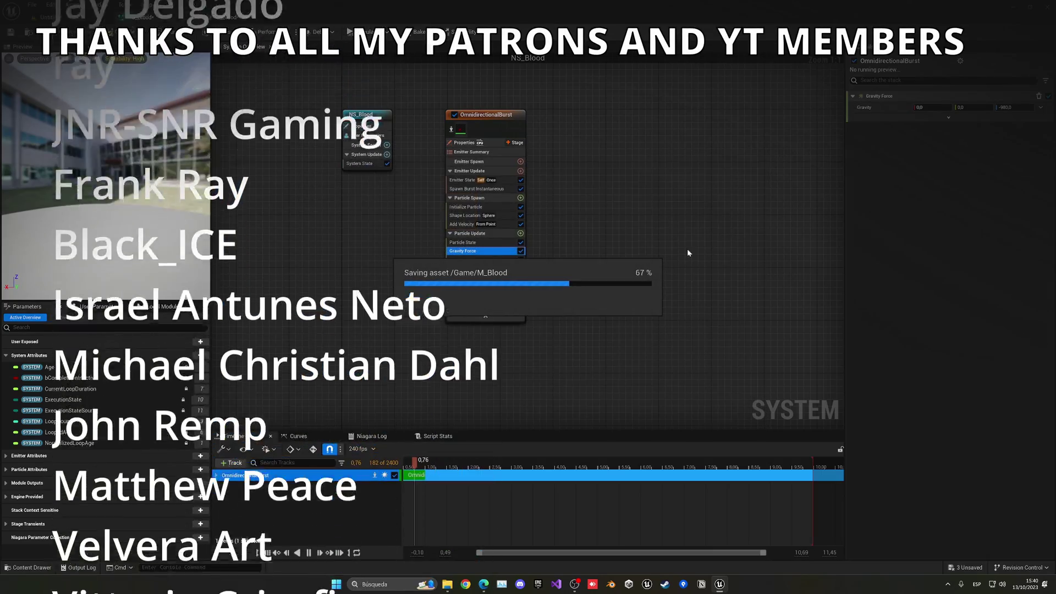
left_click(79, 19)
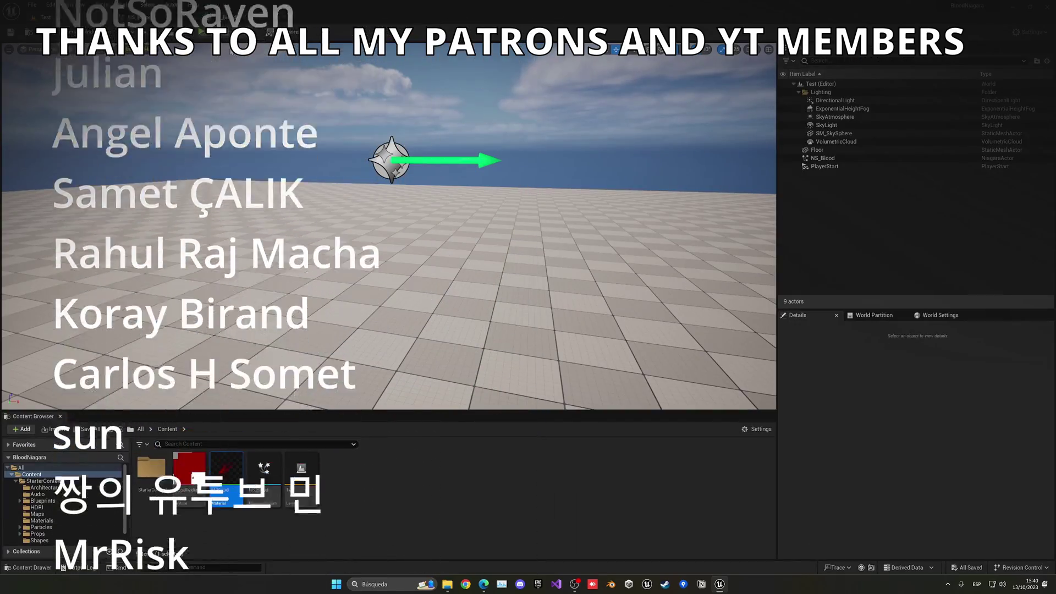
Step: Play and stop the Test level several times in a row to check the finished blood burst
left_click(202, 32)
key("Escape")
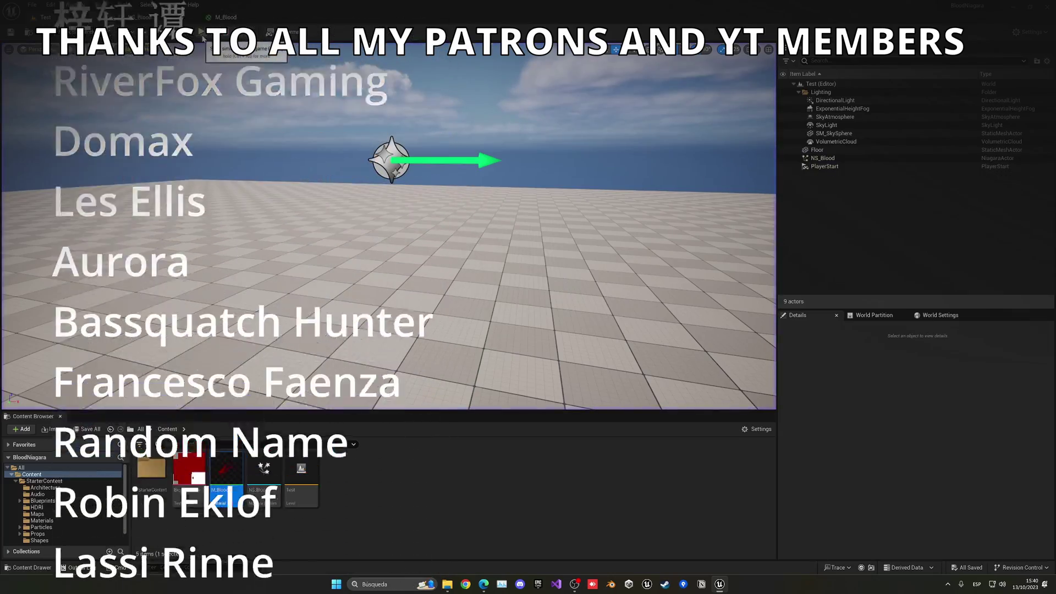
left_click(203, 36)
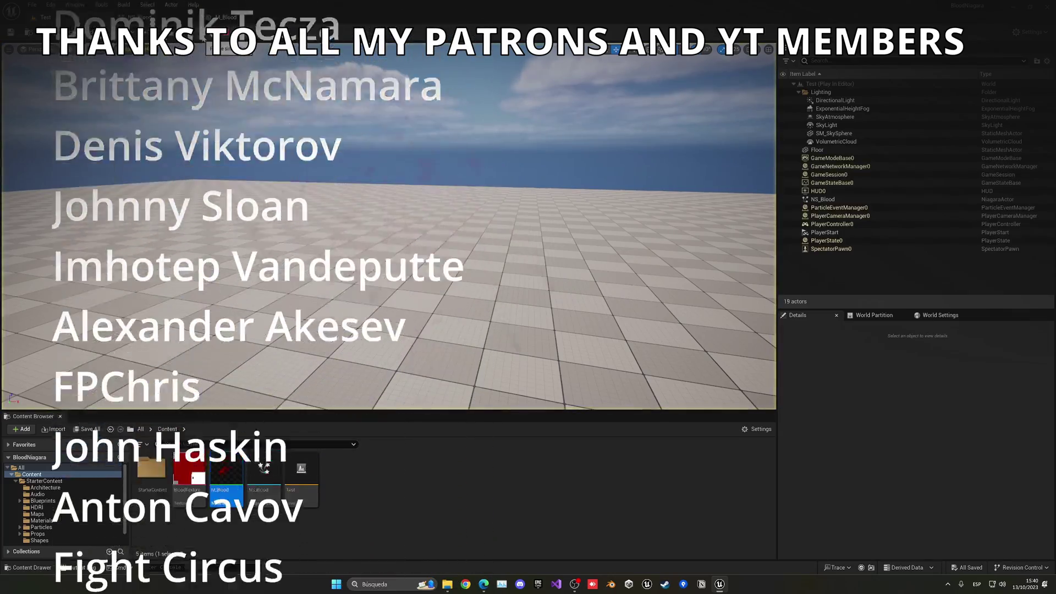
key("Escape")
left_click(203, 36)
key("Escape")
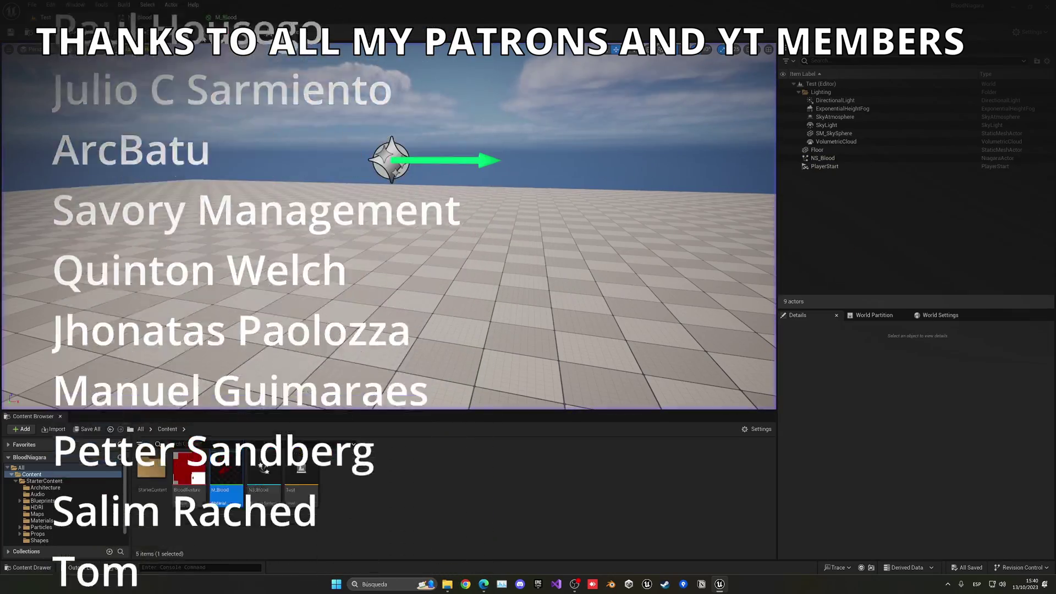
left_click(202, 36)
key("Escape")
left_click(203, 36)
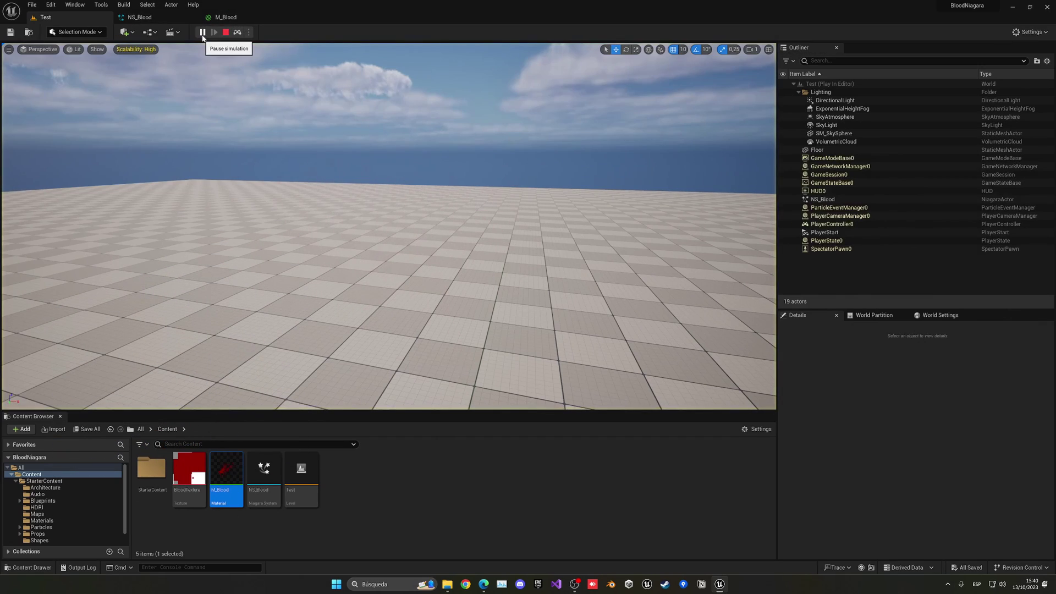
key("Escape")
left_click(202, 32)
key("Escape")
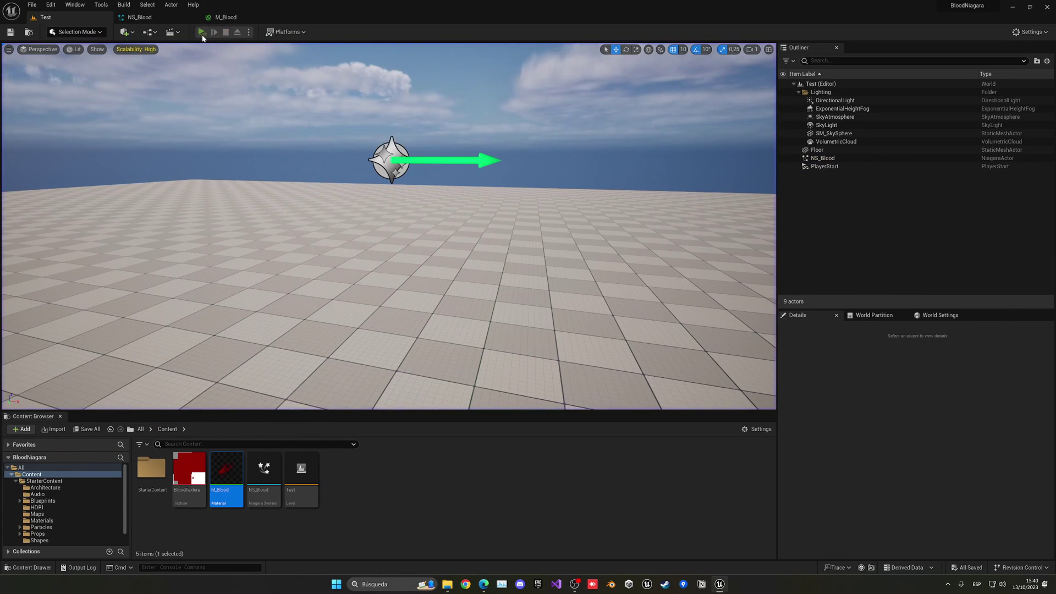
left_click(202, 32)
key("Escape")
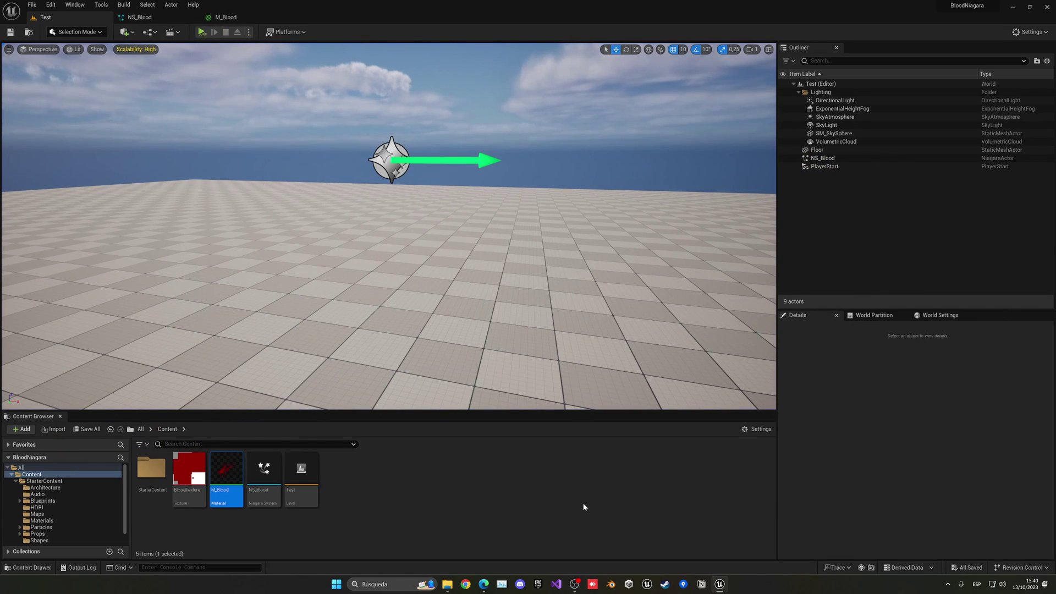